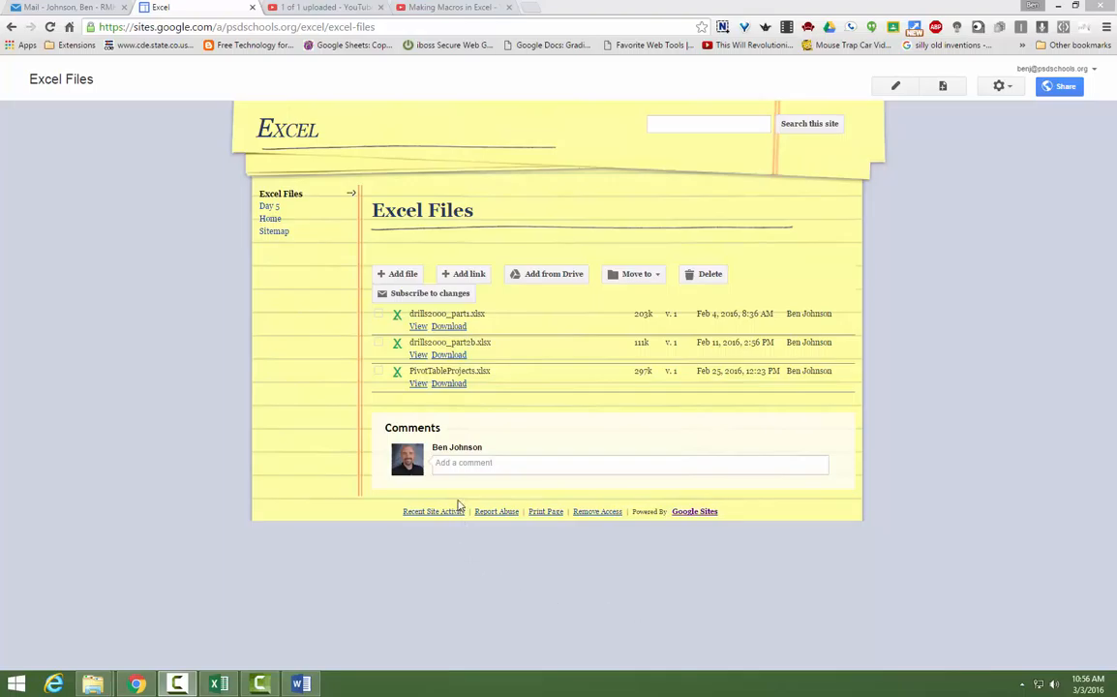
Step: Go to bit.ly/psdexcel to load the Excel class files page
left_click(307, 28)
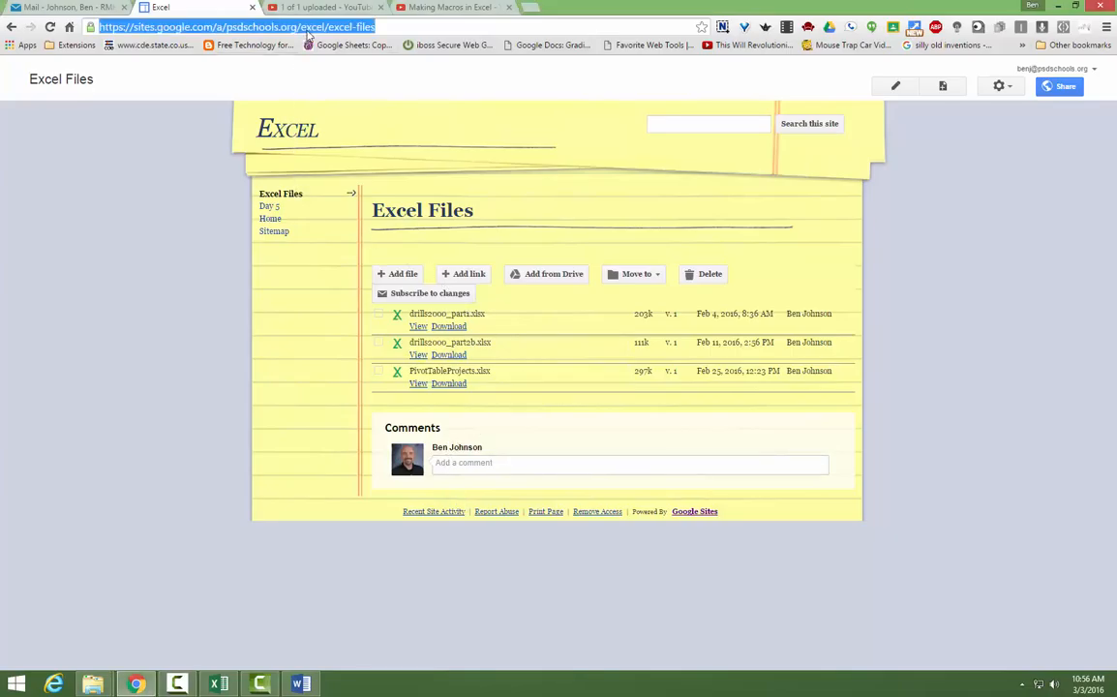
type("bit")
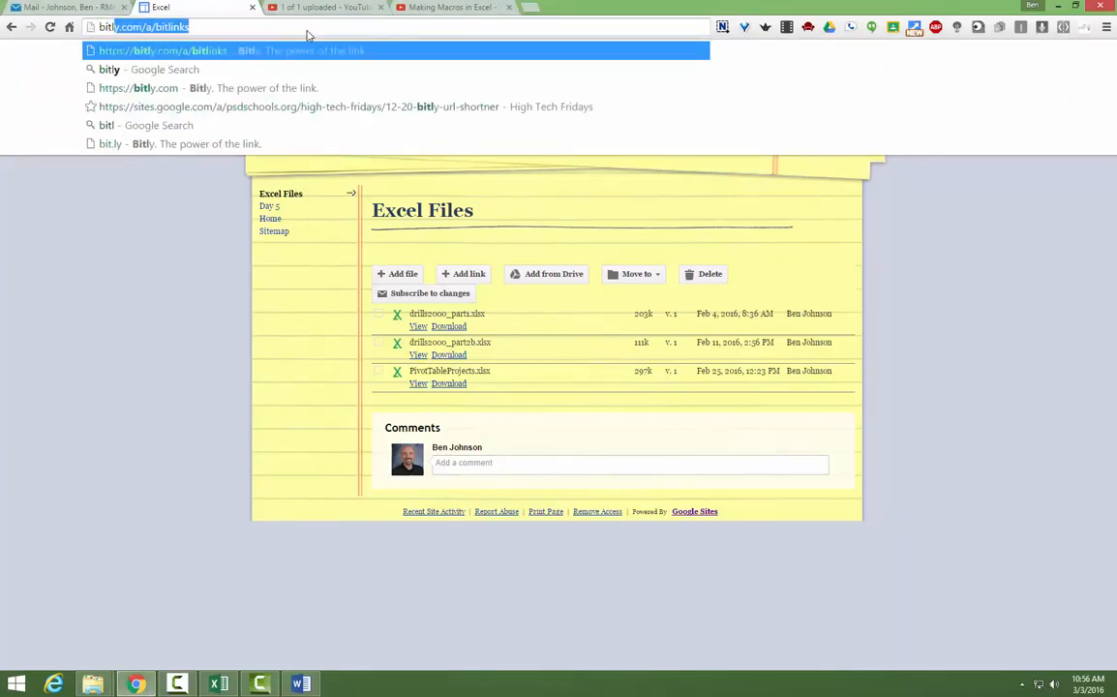
key("BackSpace")
type(".ly/")
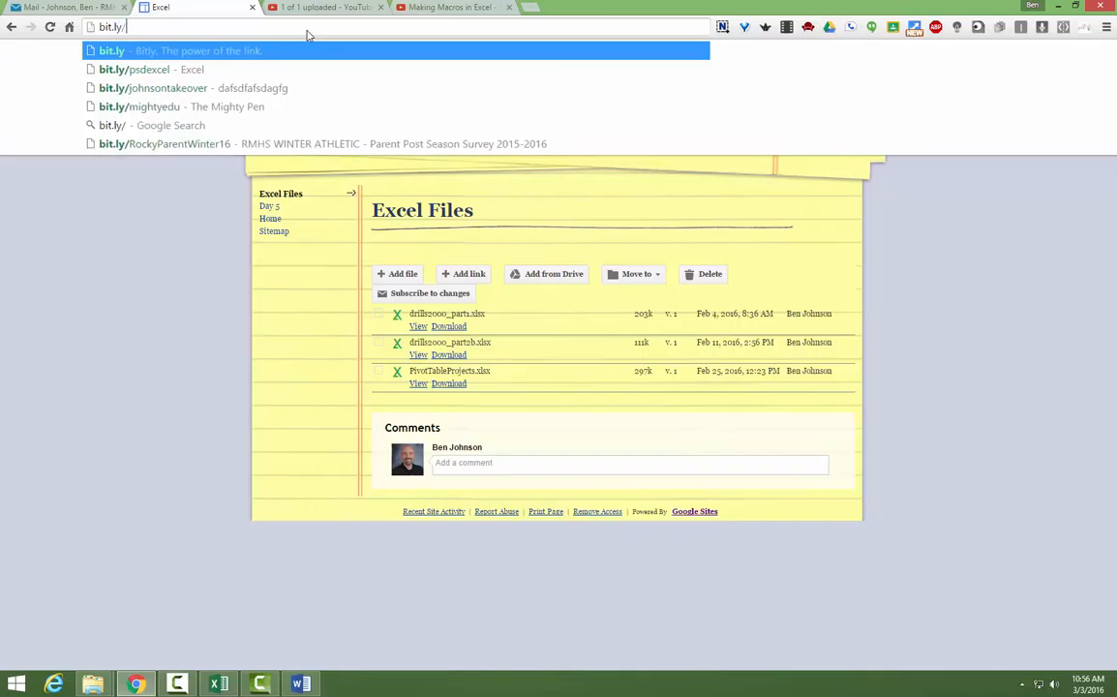
type("psdexc")
key("Return")
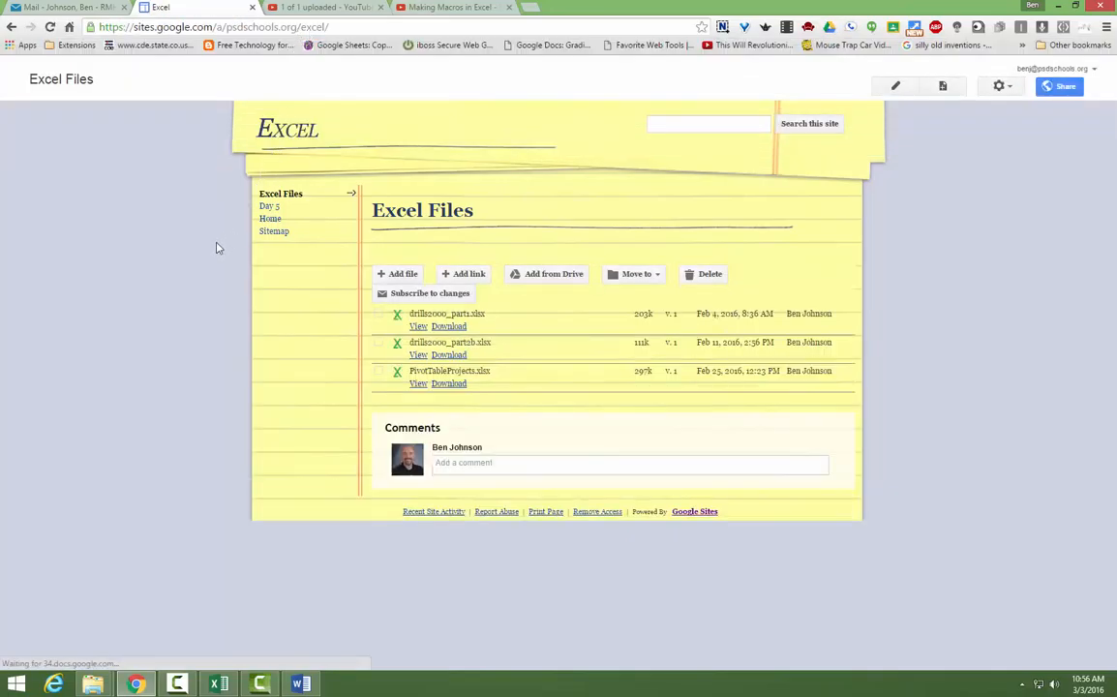
Step: Download drills2000_part1.xlsx into the ExcelClass folder, open it in Excel and enable editing
left_click(455, 329)
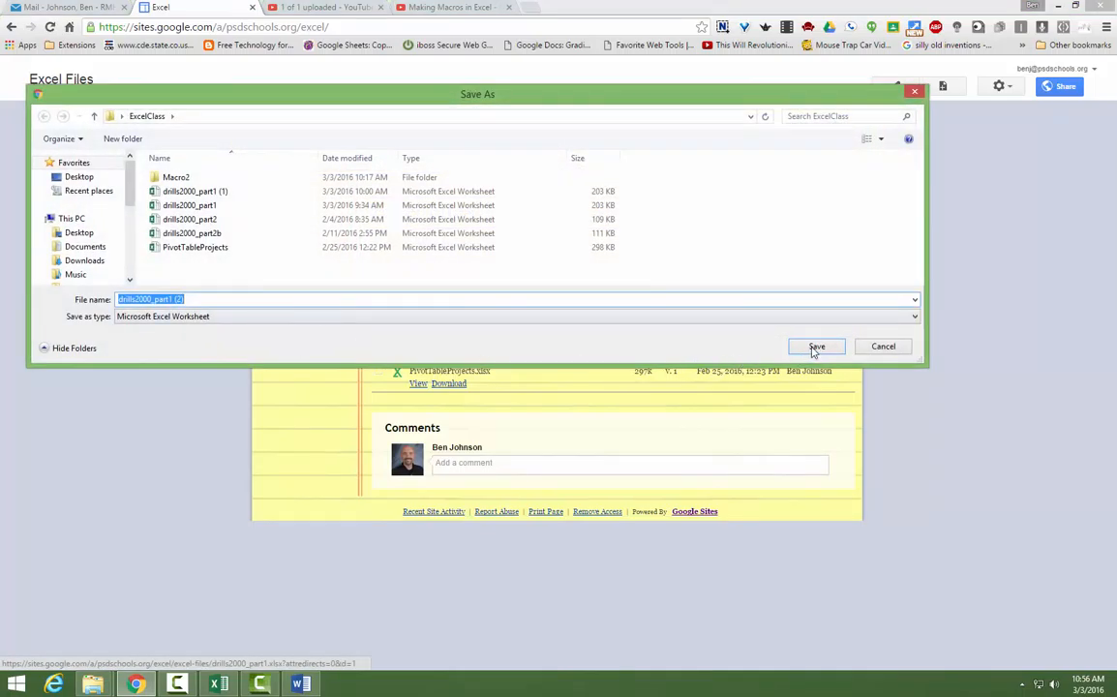
left_click(813, 348)
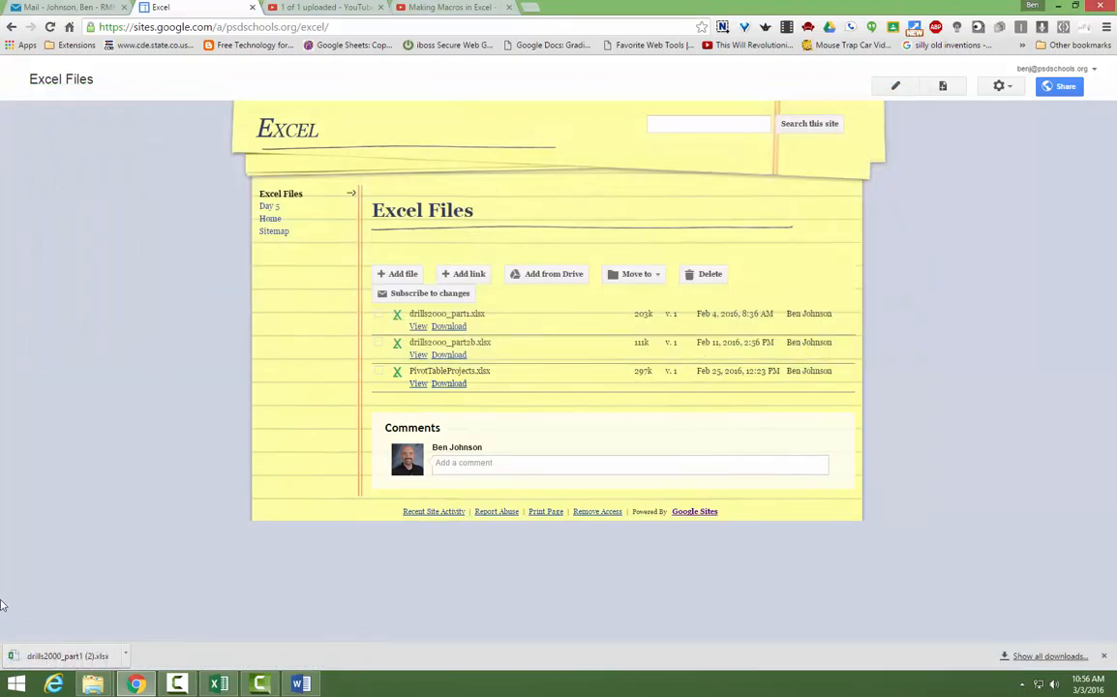
left_click(133, 655)
left_click(162, 581)
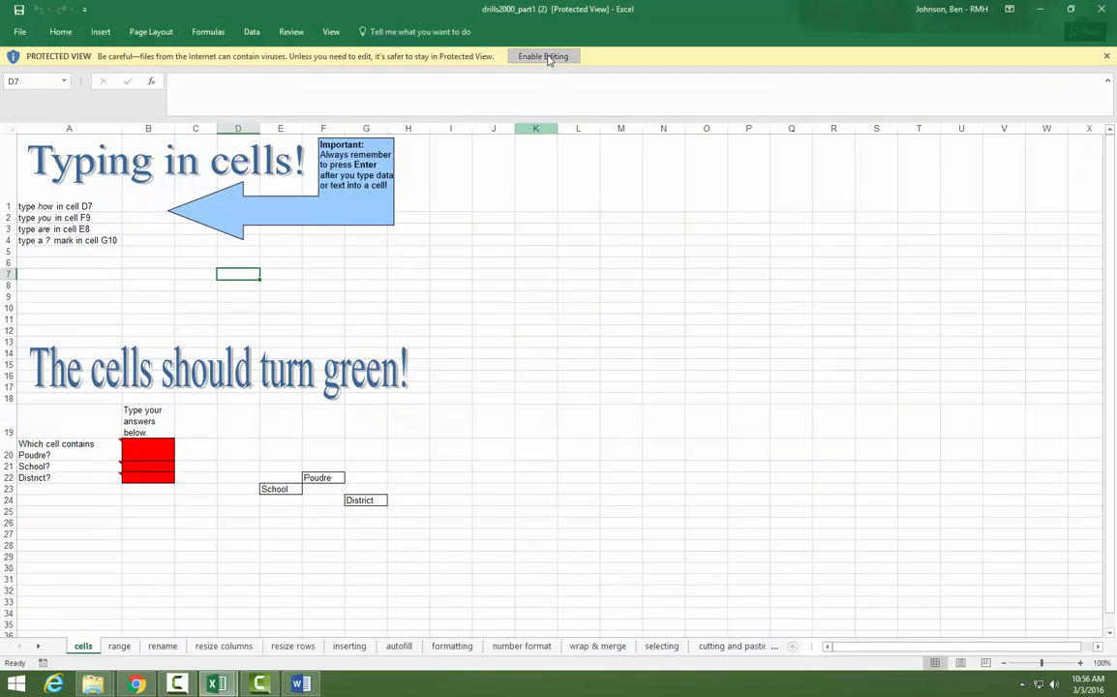
left_click(547, 56)
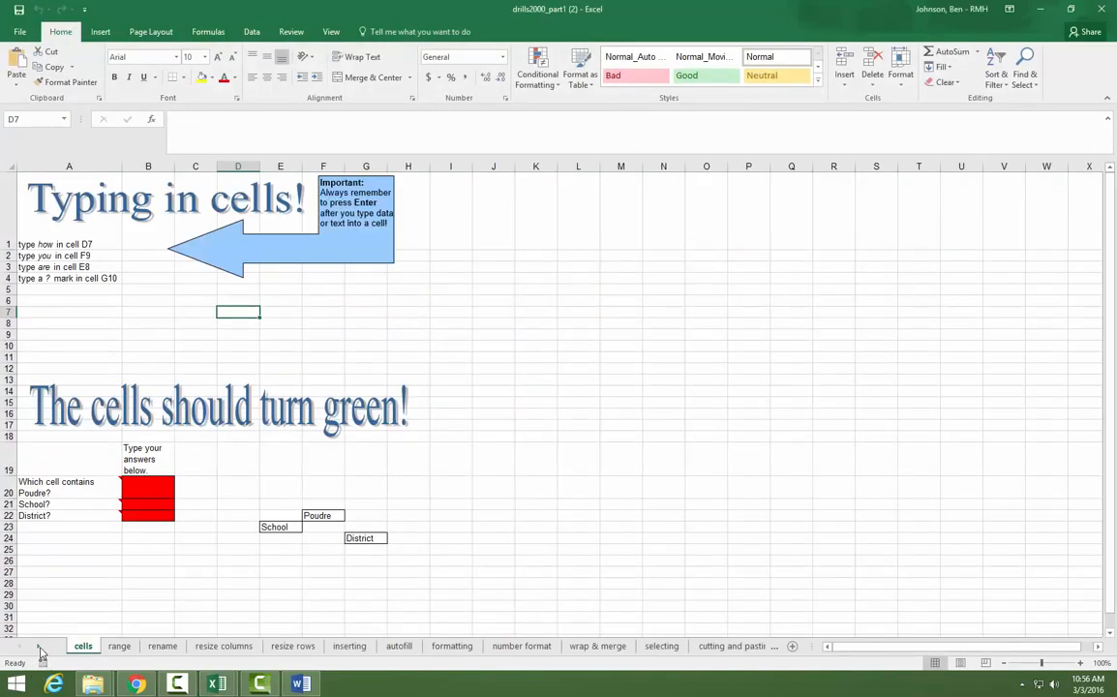
Step: Display the movies worksheet of the workbook
left_click(39, 646)
left_click(39, 647)
left_click(39, 646)
left_click(38, 647)
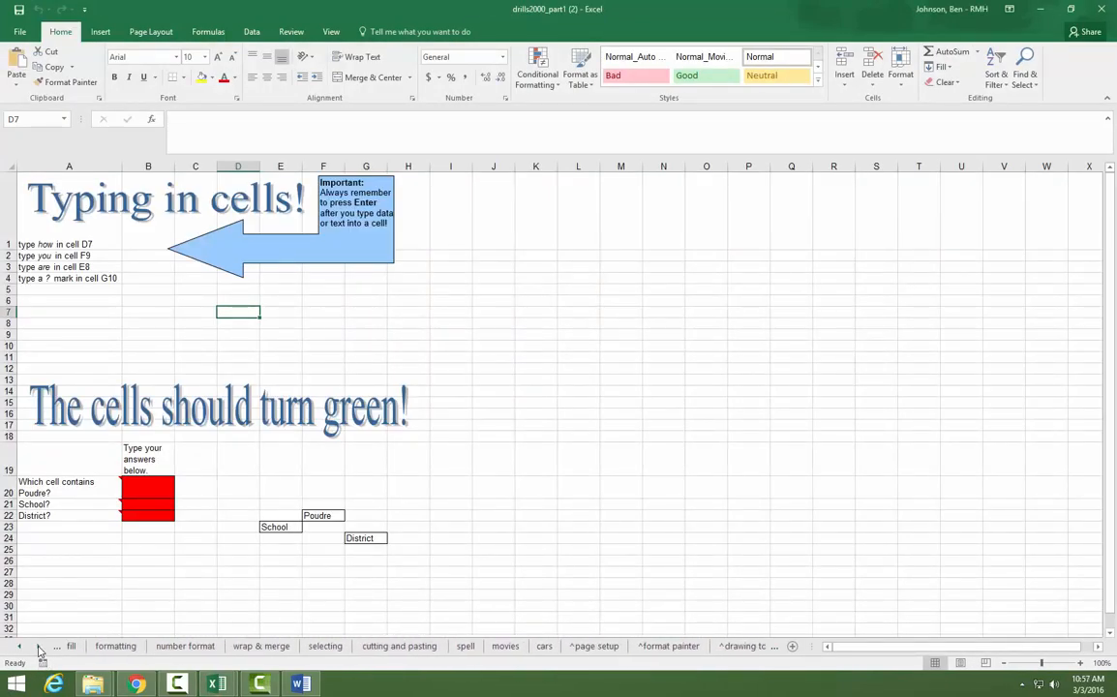
left_click(38, 647)
left_click(39, 647)
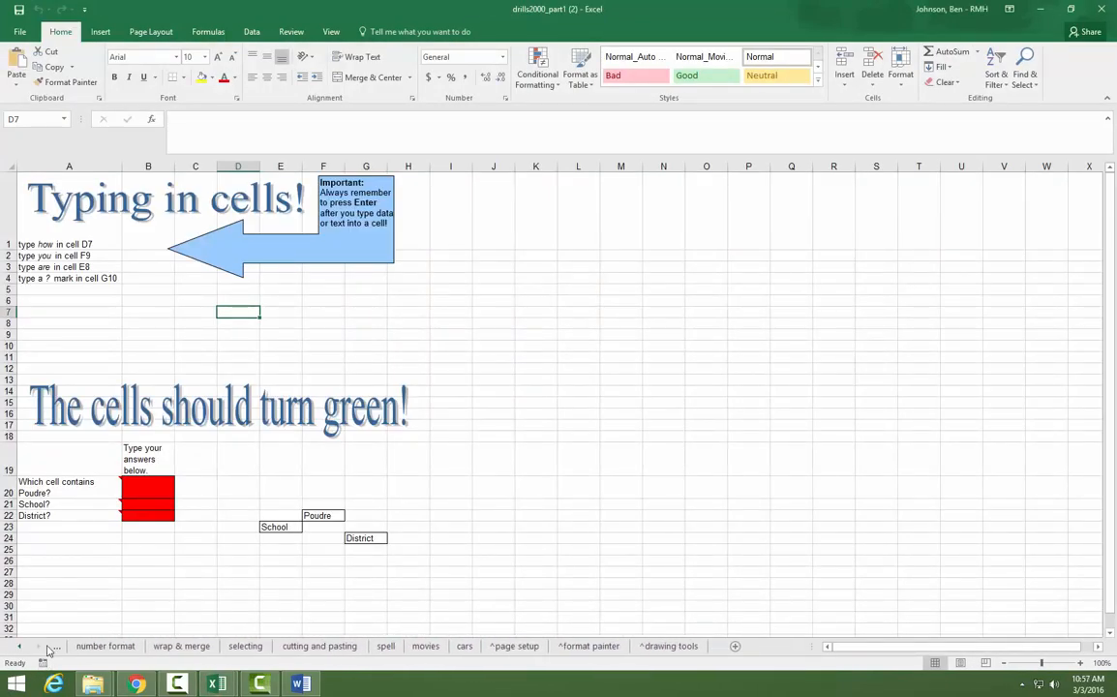
left_click(428, 648)
left_click_drag(959, 647, 882, 651)
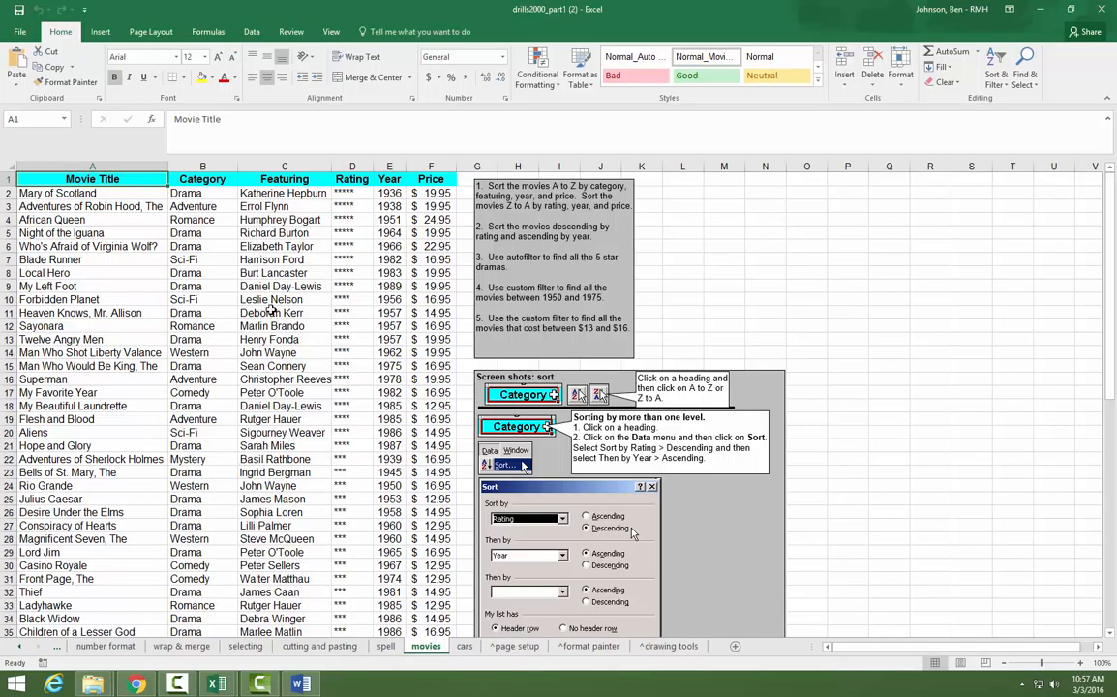
Step: Save a copy of the workbook as formailmerge in the ExcelClass folder on the desktop
left_click(19, 32)
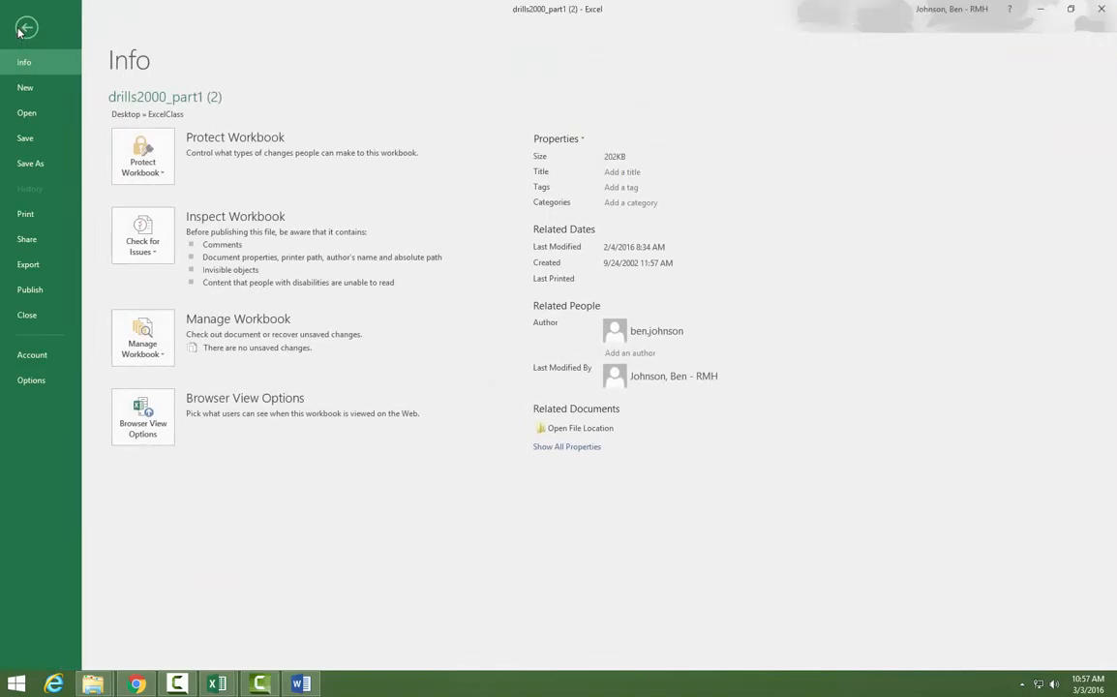
left_click(28, 165)
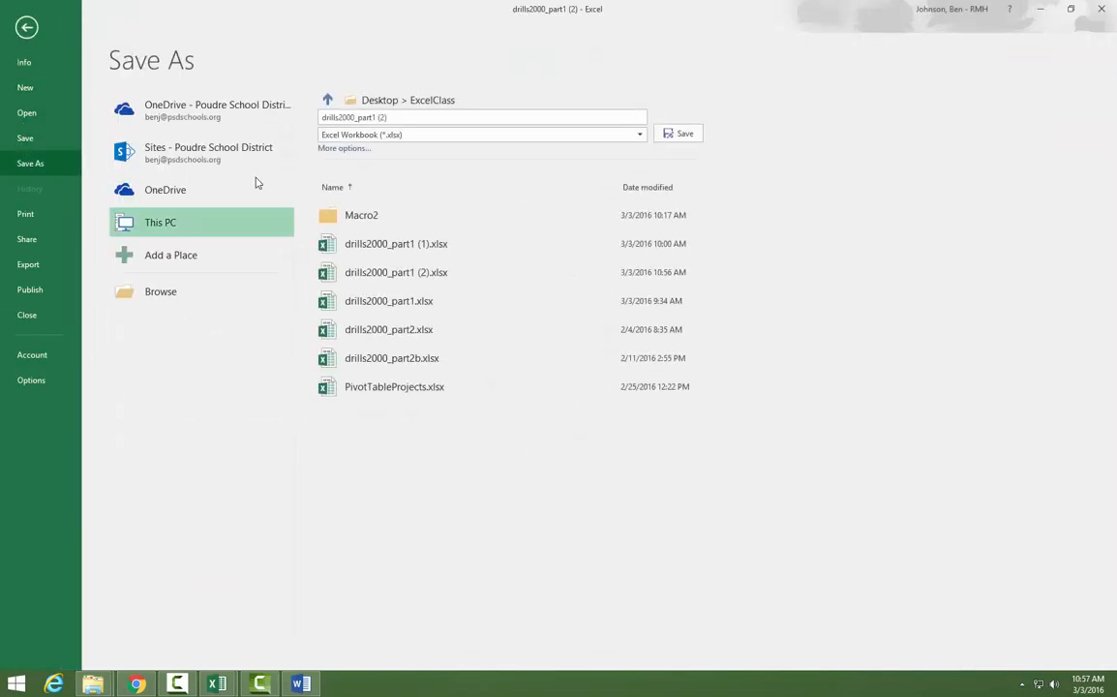
double_click(182, 226)
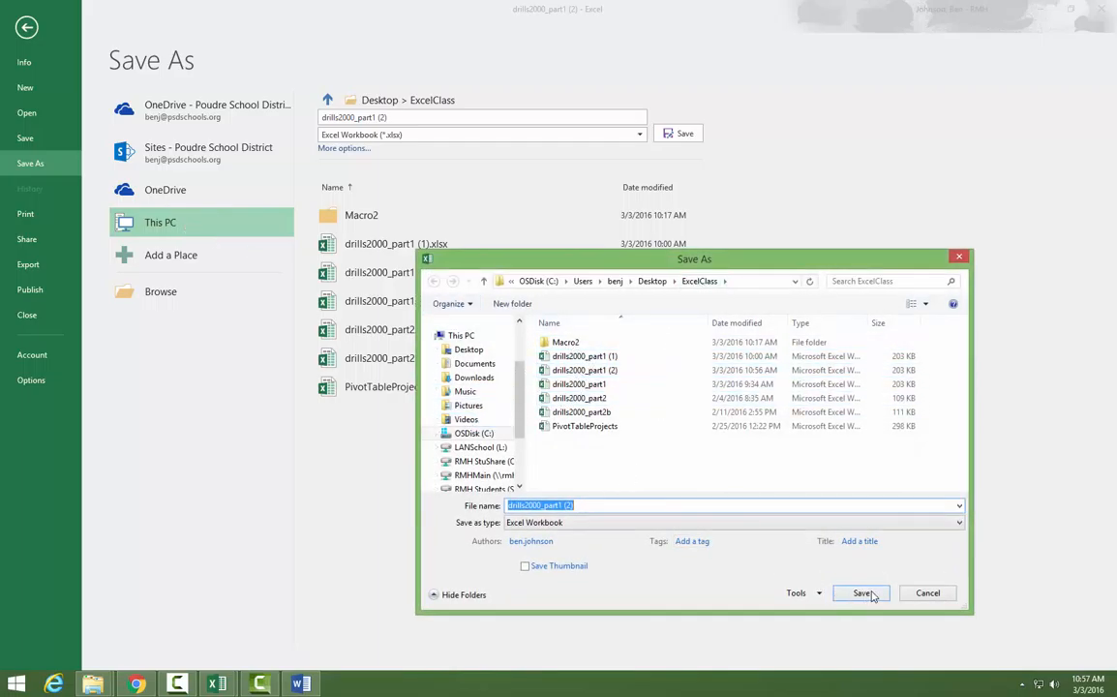
type("formailmerge")
key("Return")
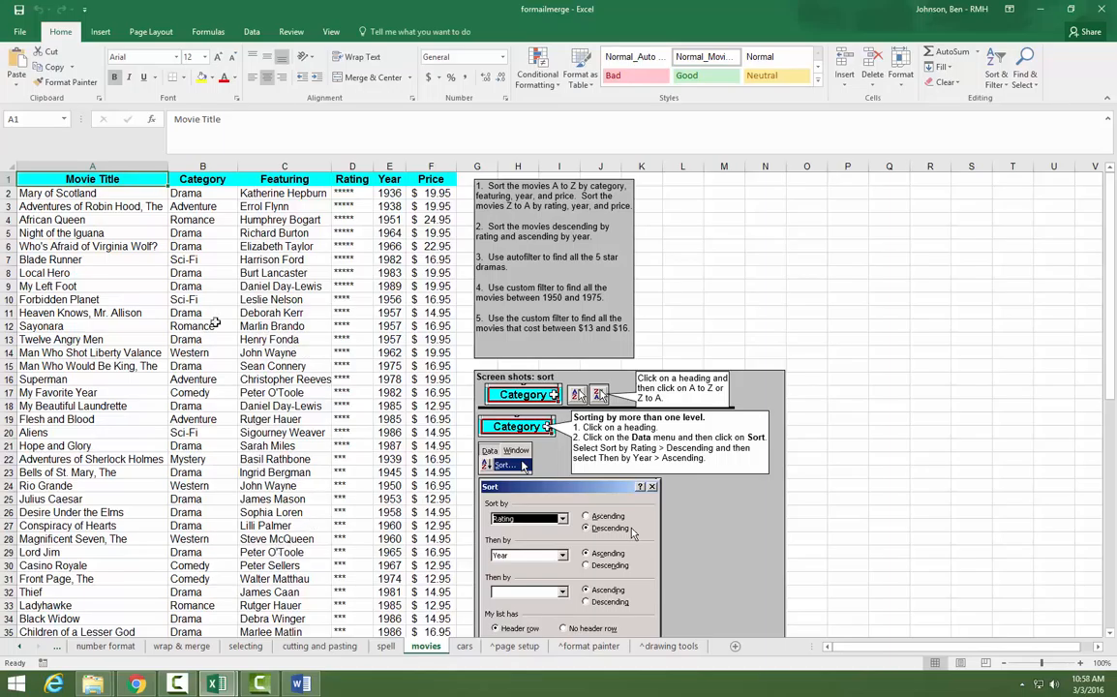
Step: Switch to Word's blank document and start the Step-by-Step Mail Merge Wizard with Labels as the document type
left_click(300, 683)
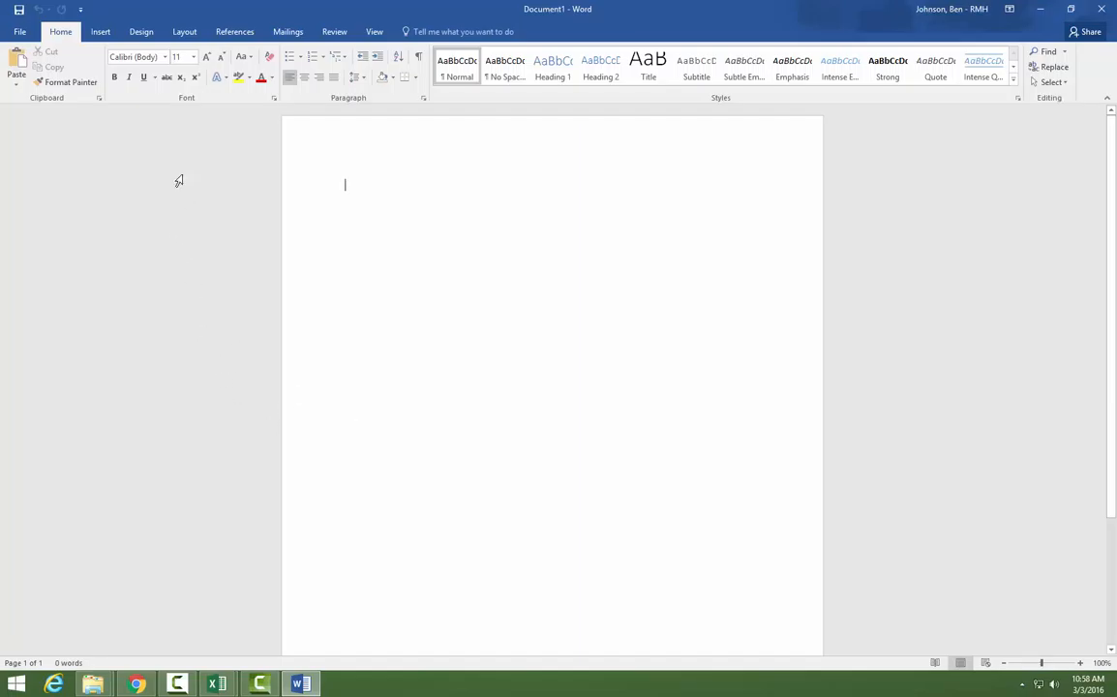
left_click(288, 33)
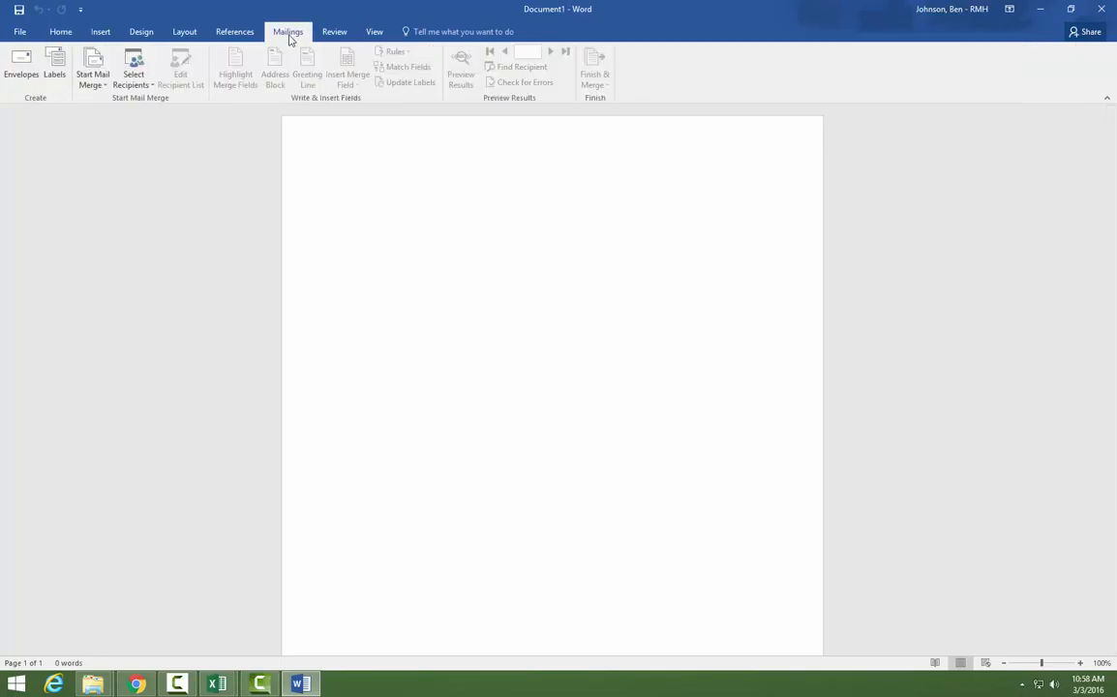
left_click(108, 87)
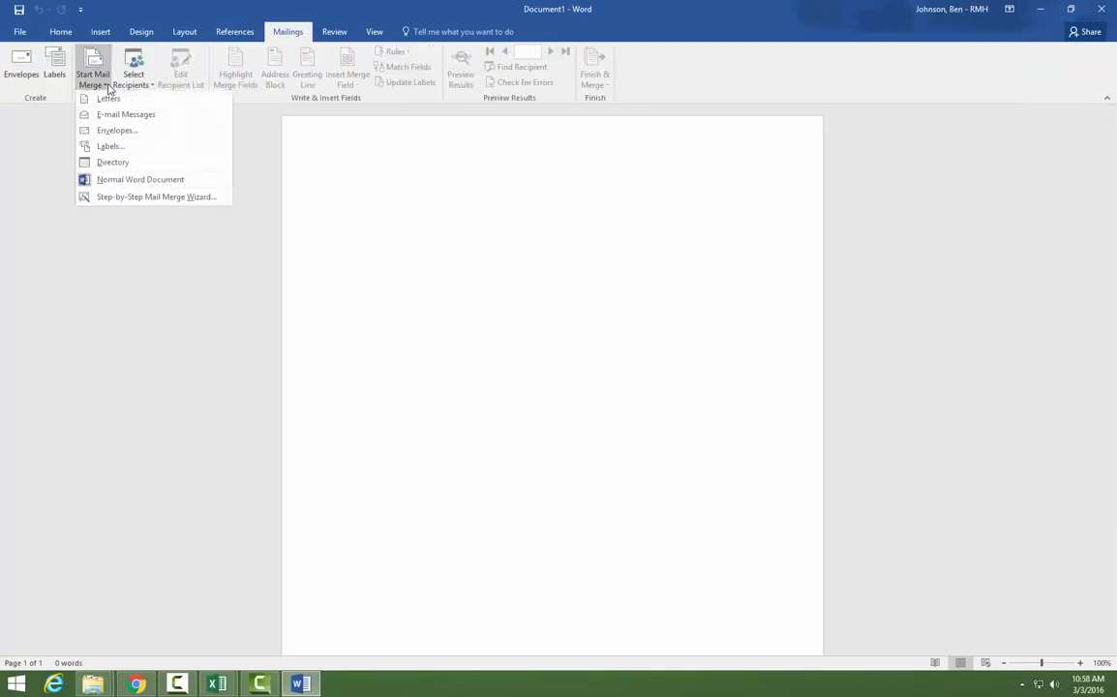
left_click(189, 201)
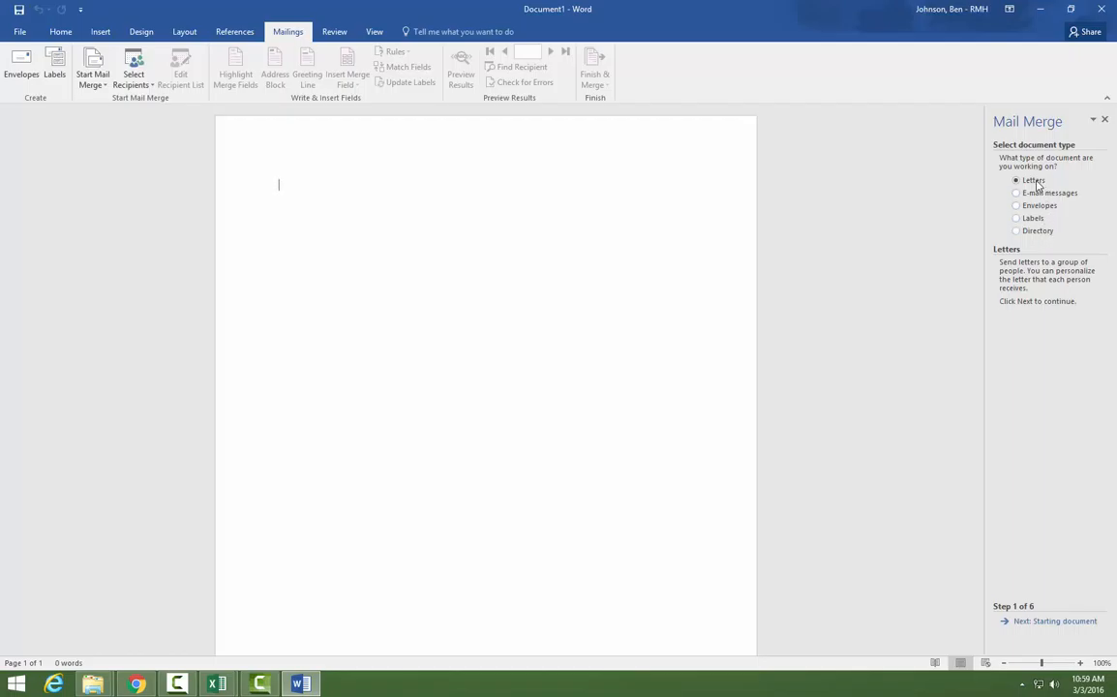
left_click(1020, 220)
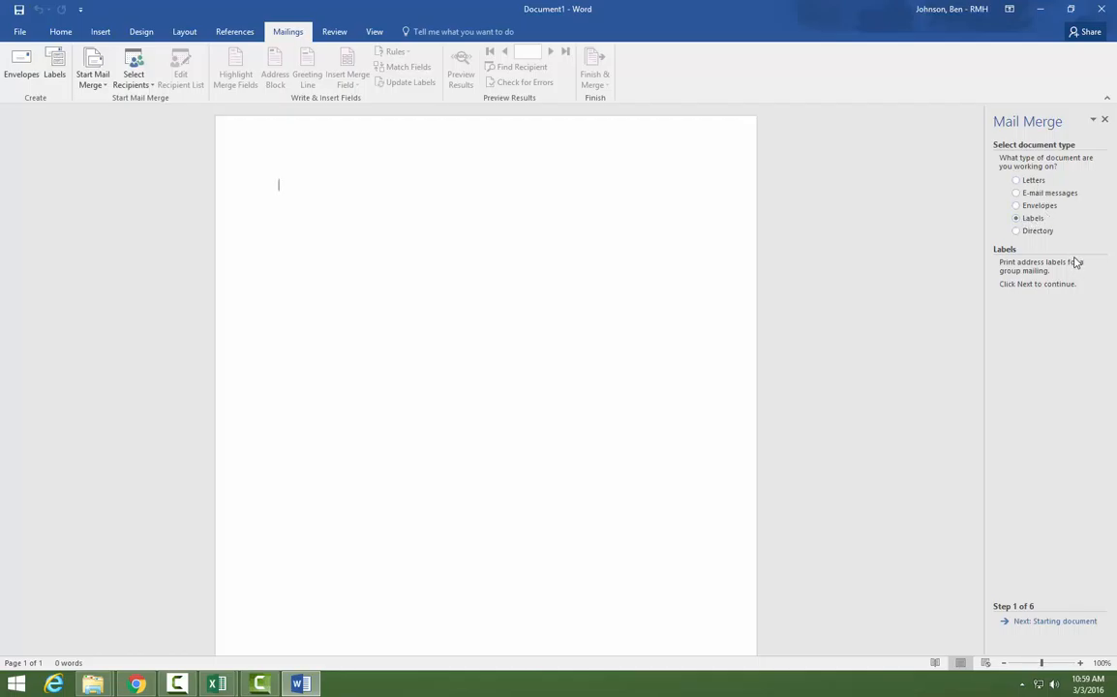
left_click(1057, 621)
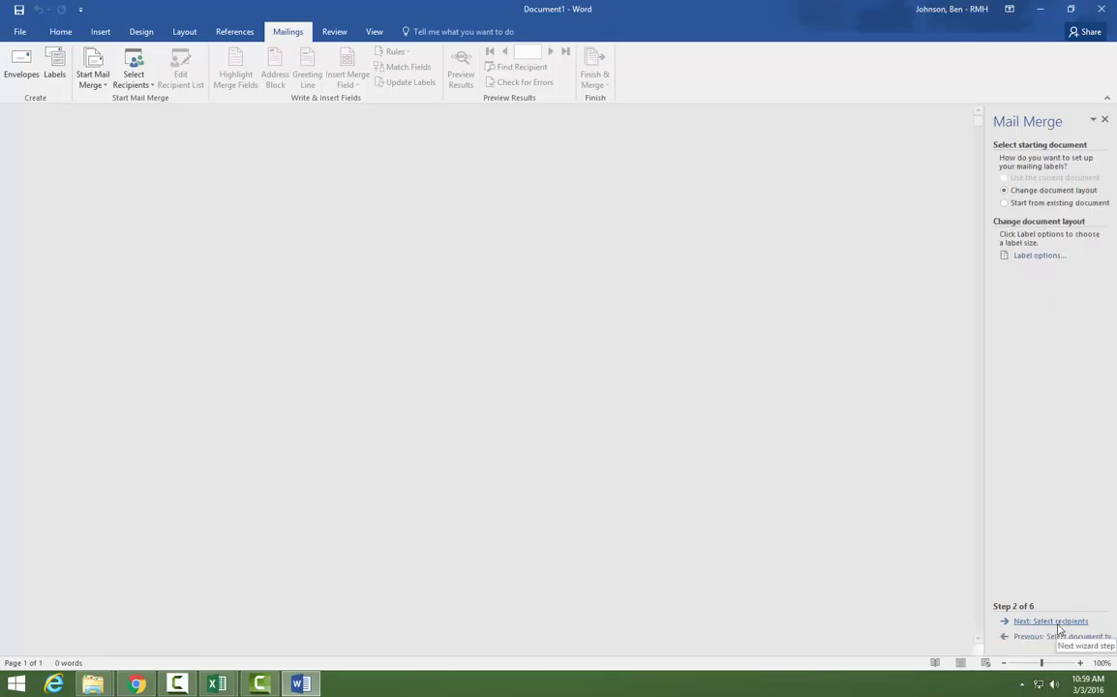
Step: Set the label layout to vendor Avery US Letter, product 5395 Self Adhesive Name Badges
left_click(1031, 256)
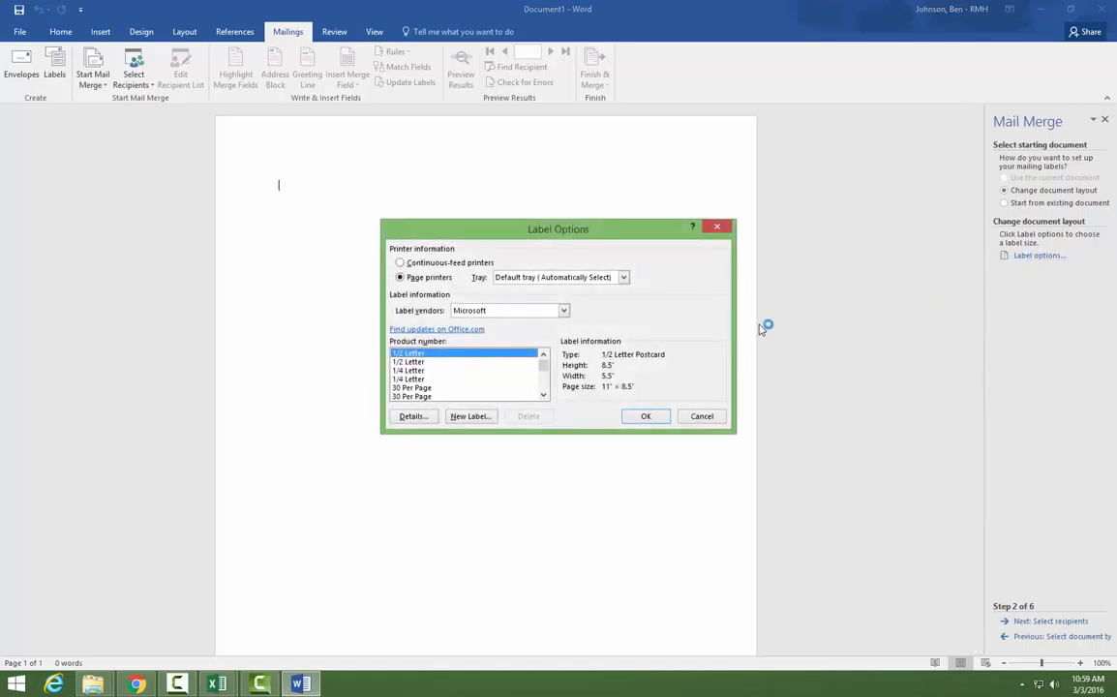
left_click(563, 310)
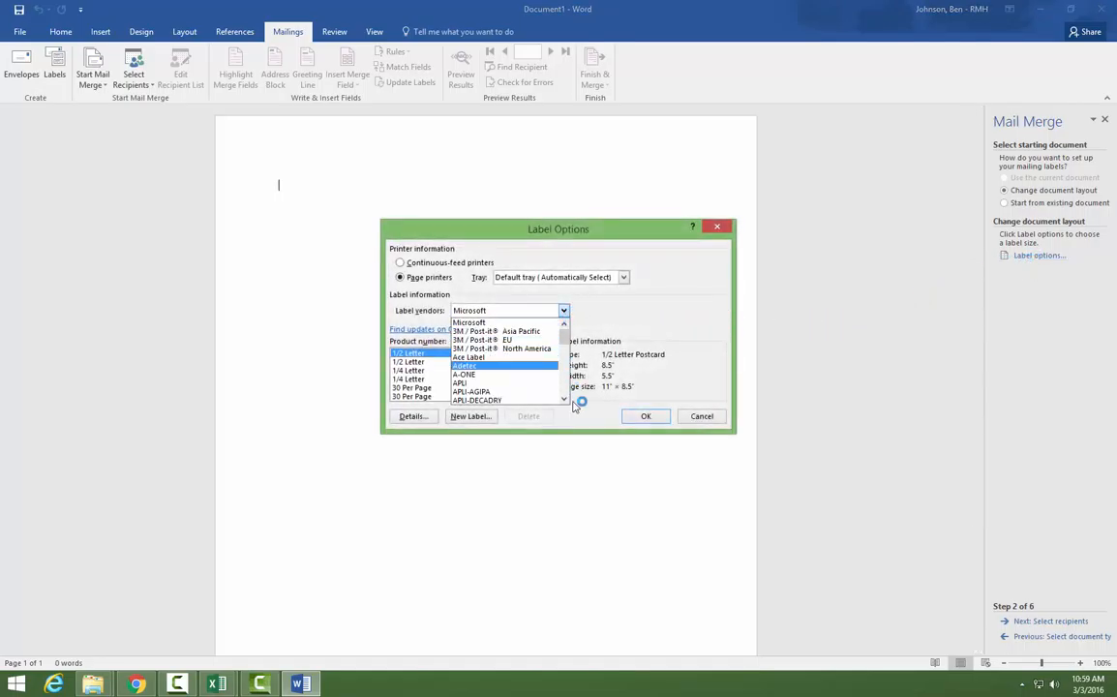
scroll(563, 398, "down", 1)
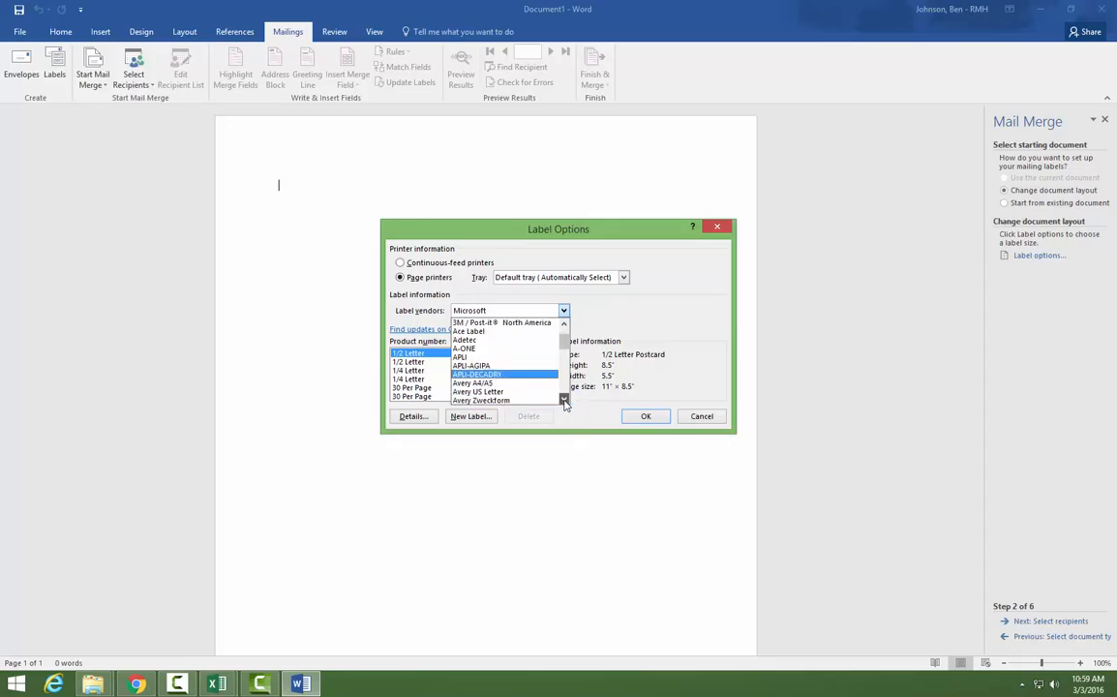
left_click(505, 391)
left_click_drag(543, 368, 547, 381)
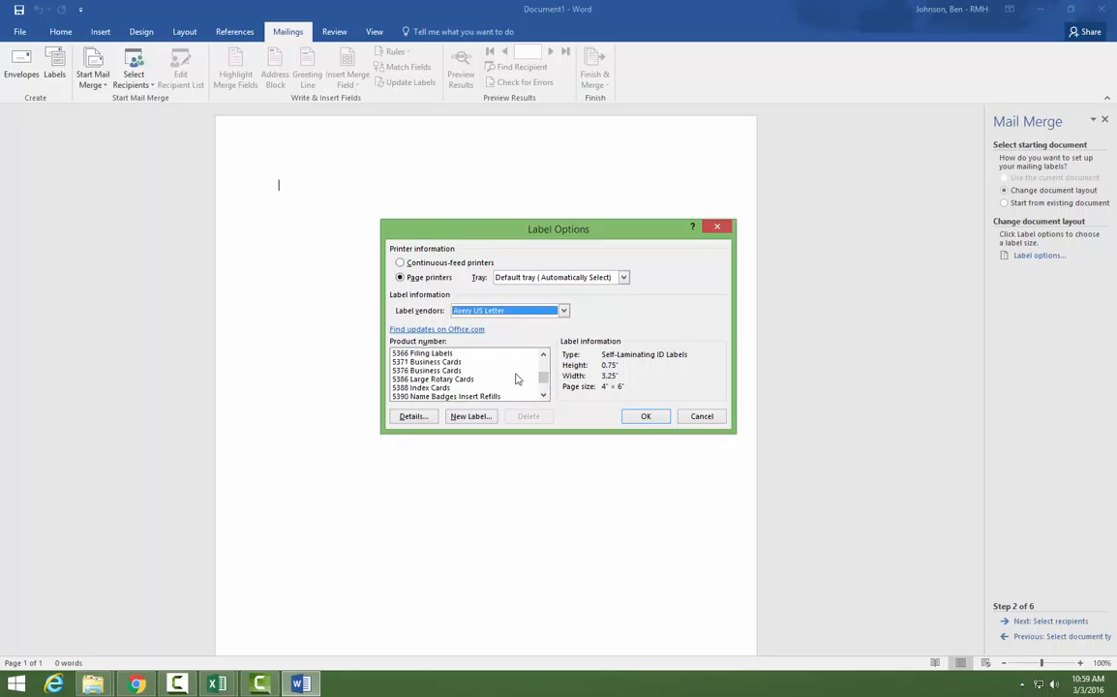
left_click(543, 396)
left_click(543, 396)
left_click(543, 396)
left_click(543, 396)
left_click(544, 396)
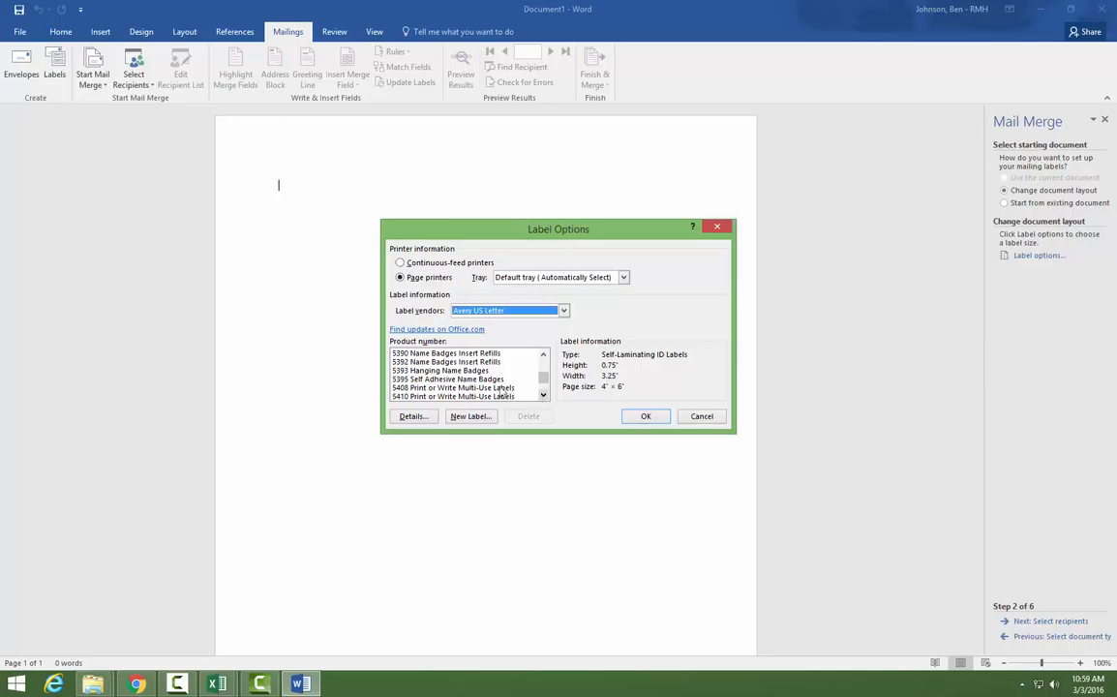
left_click(442, 379)
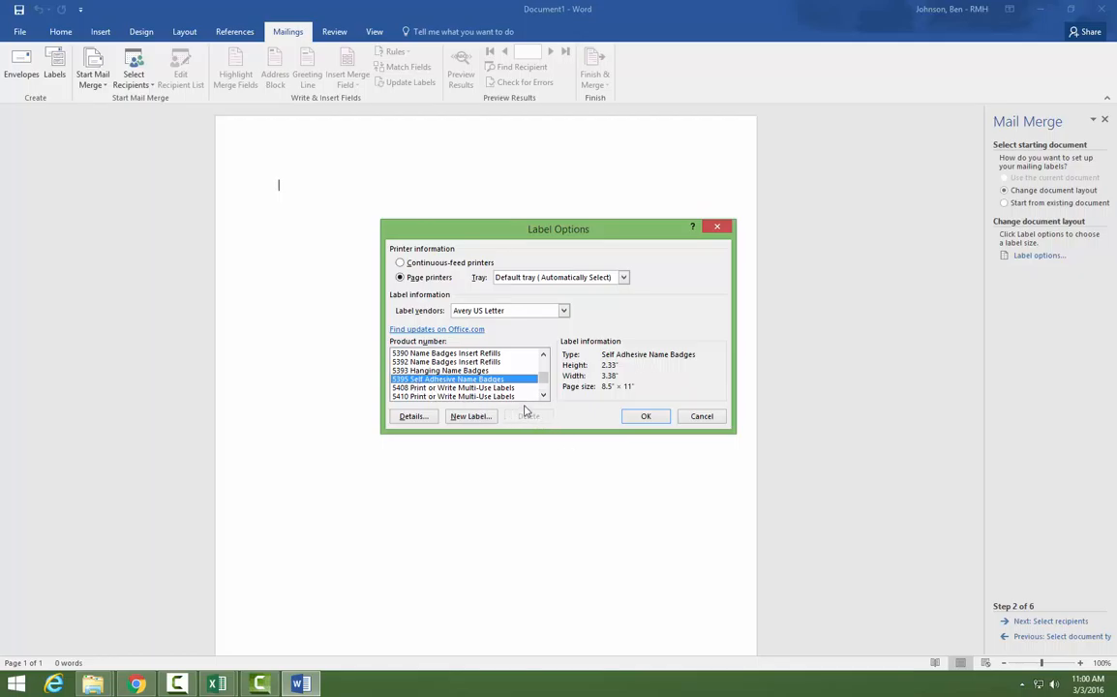
left_click(643, 416)
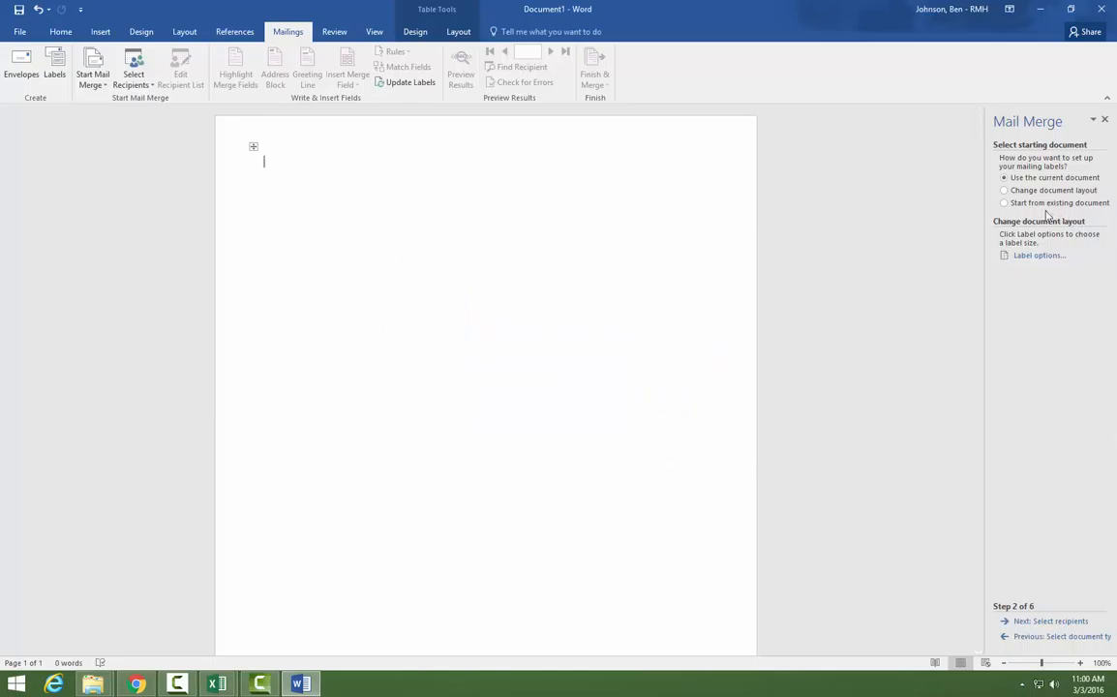
Step: Proceed to recipient selection and open formailmerge from the desktop's ExcelClass folder as the existing list
left_click(1063, 623)
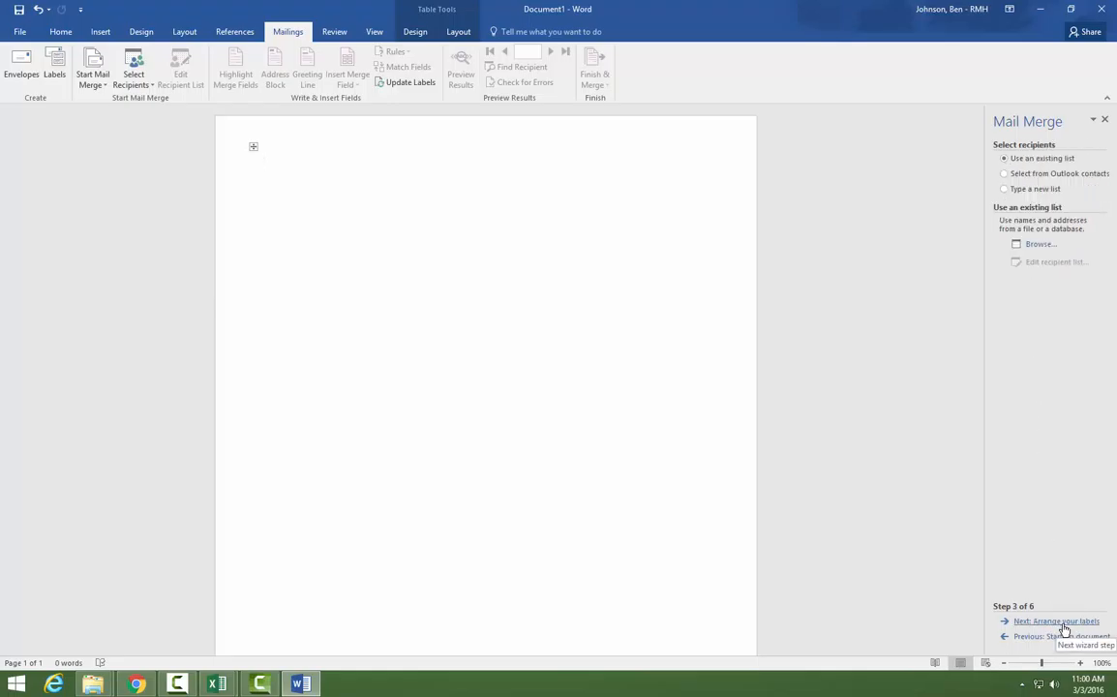
left_click(1034, 244)
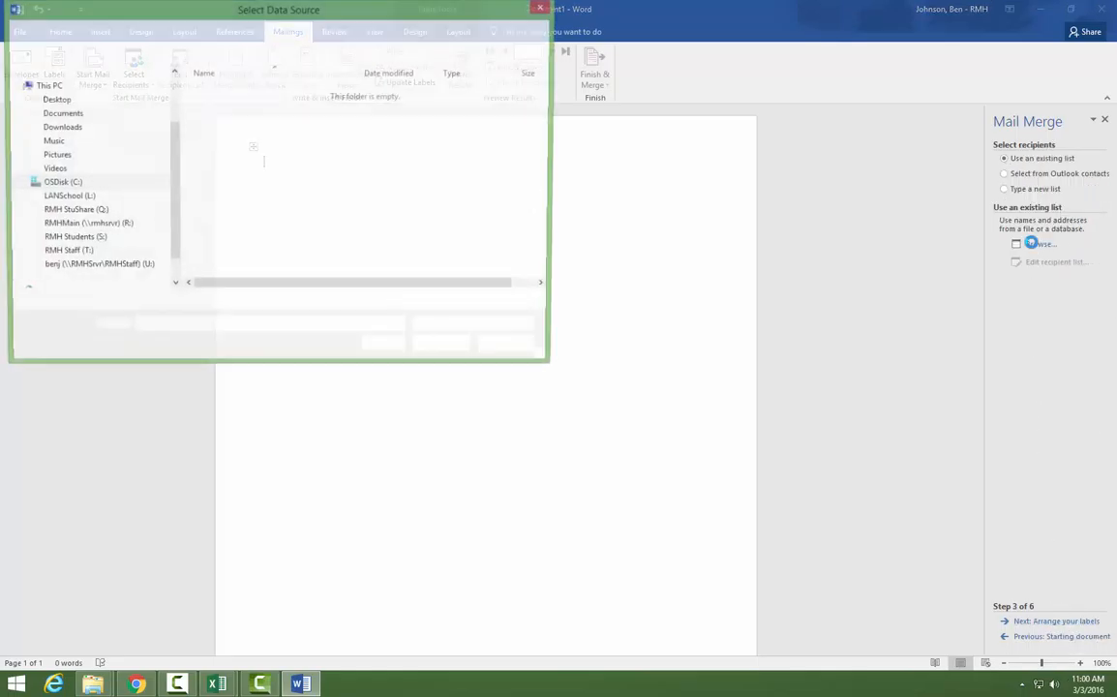
left_click(56, 100)
left_click(222, 247)
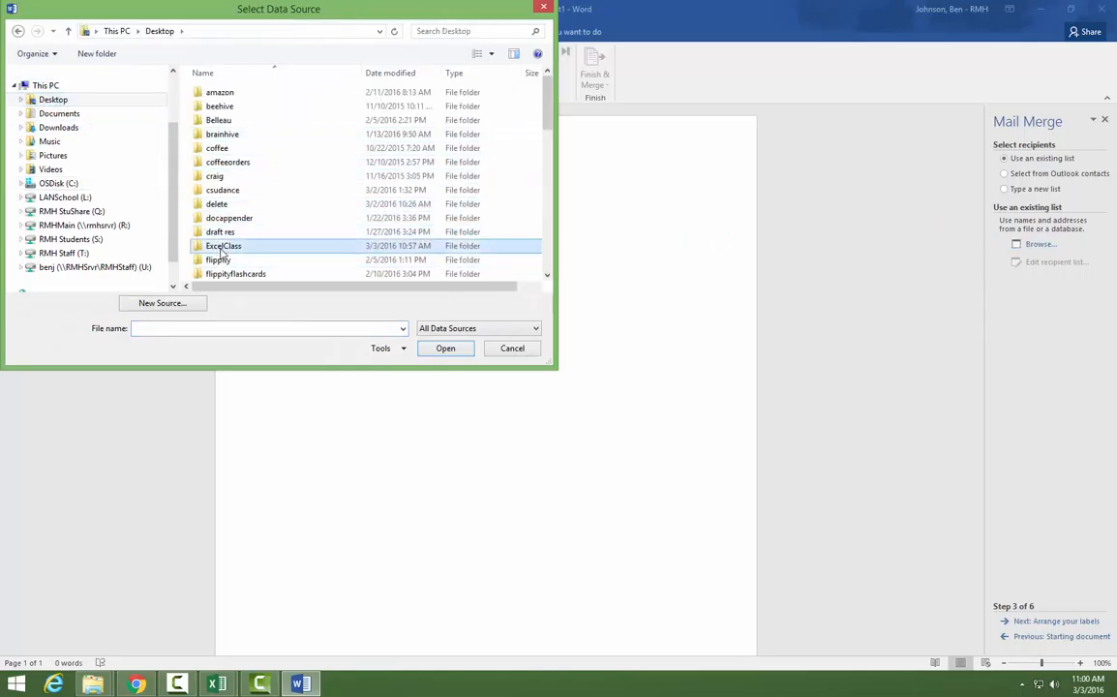
double_click(222, 247)
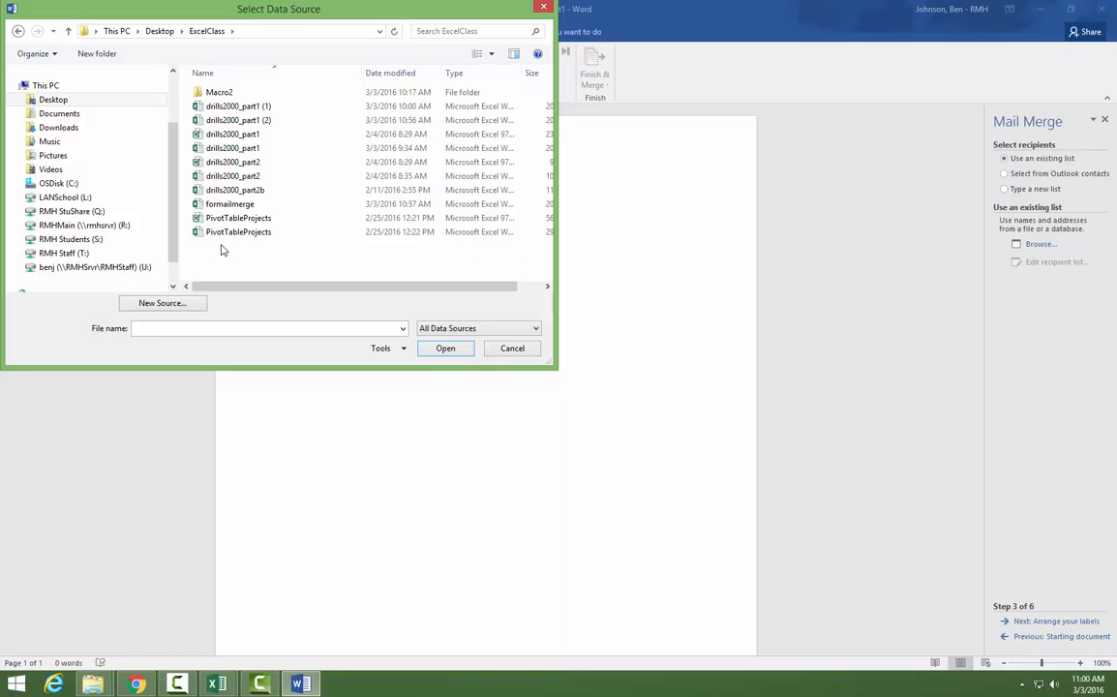
left_click(247, 206)
double_click(247, 206)
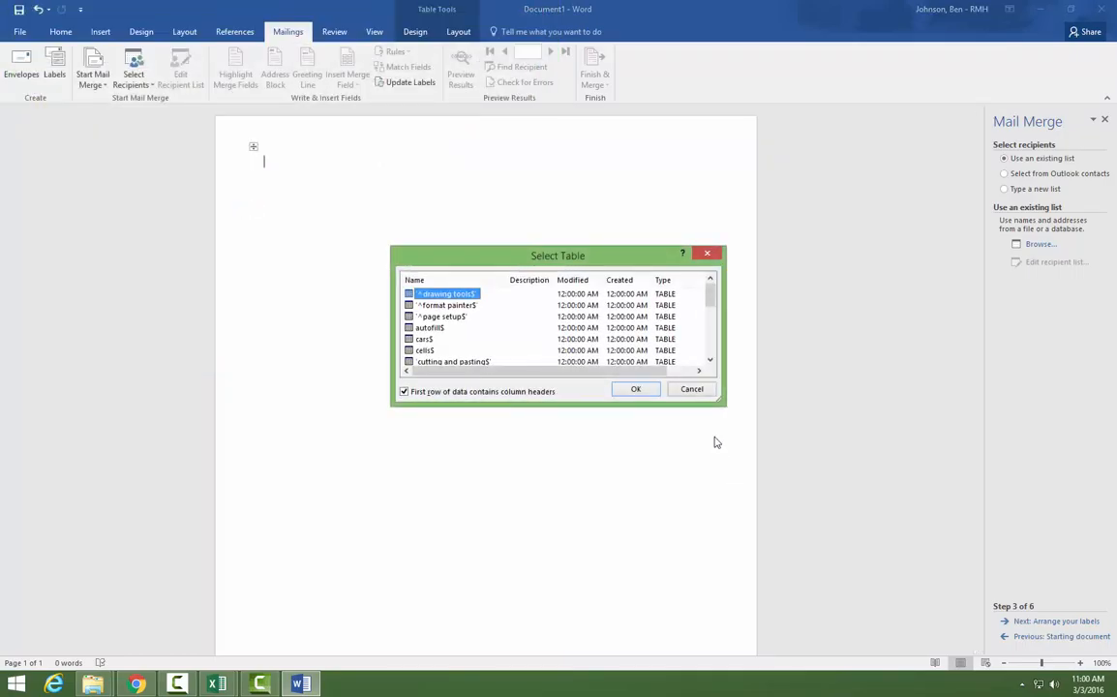
Step: Choose the movies$ table as the recipient data, with its first row treated as column headers
left_click_drag(712, 305, 708, 325)
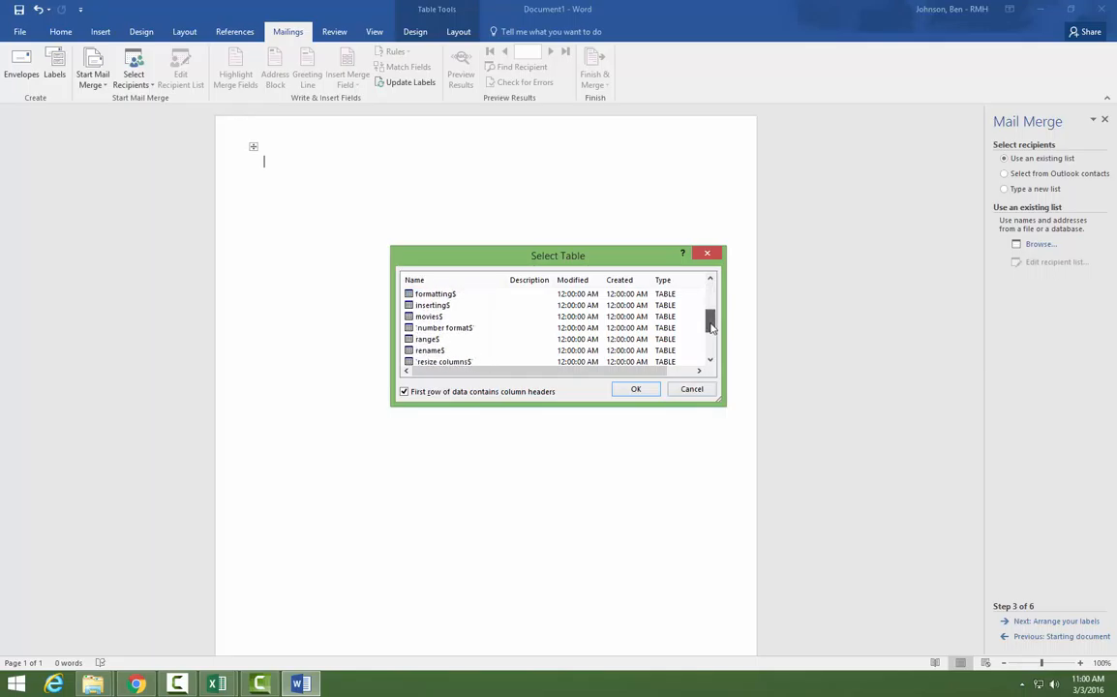
left_click(429, 318)
left_click(636, 389)
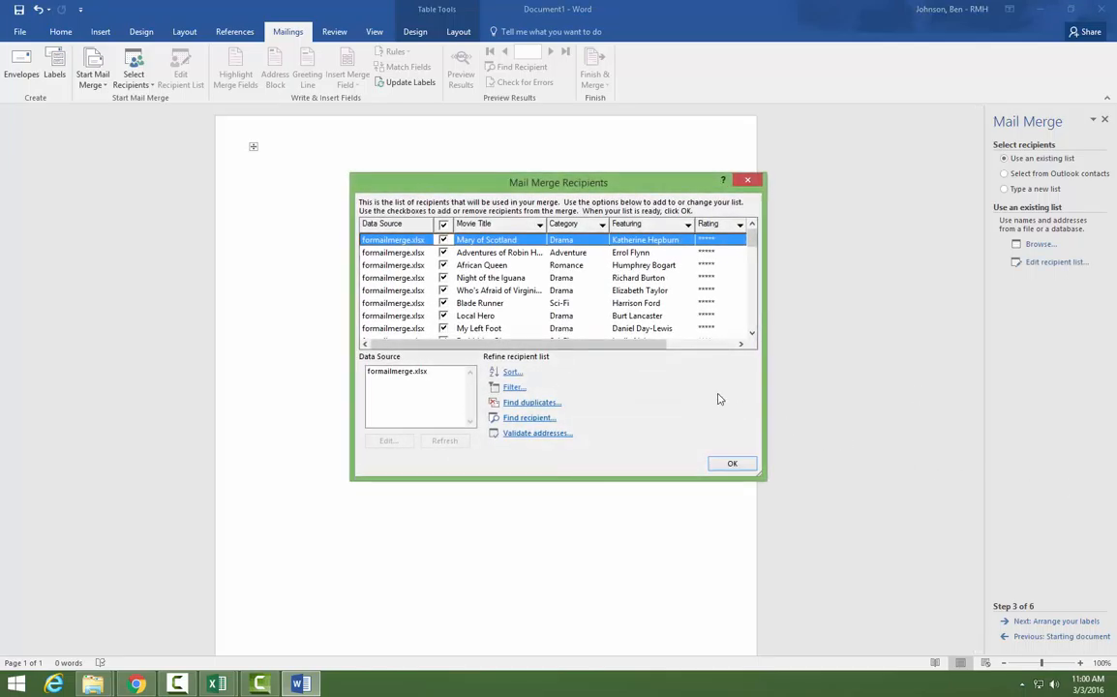
left_click(443, 266)
left_click(443, 265)
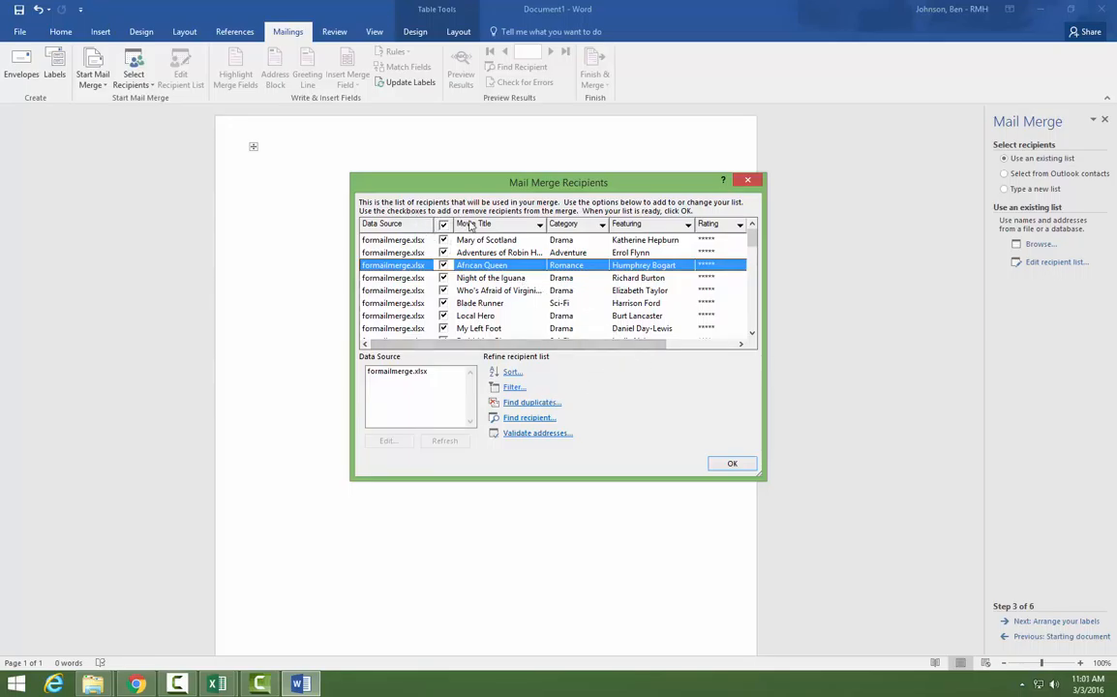
left_click(506, 371)
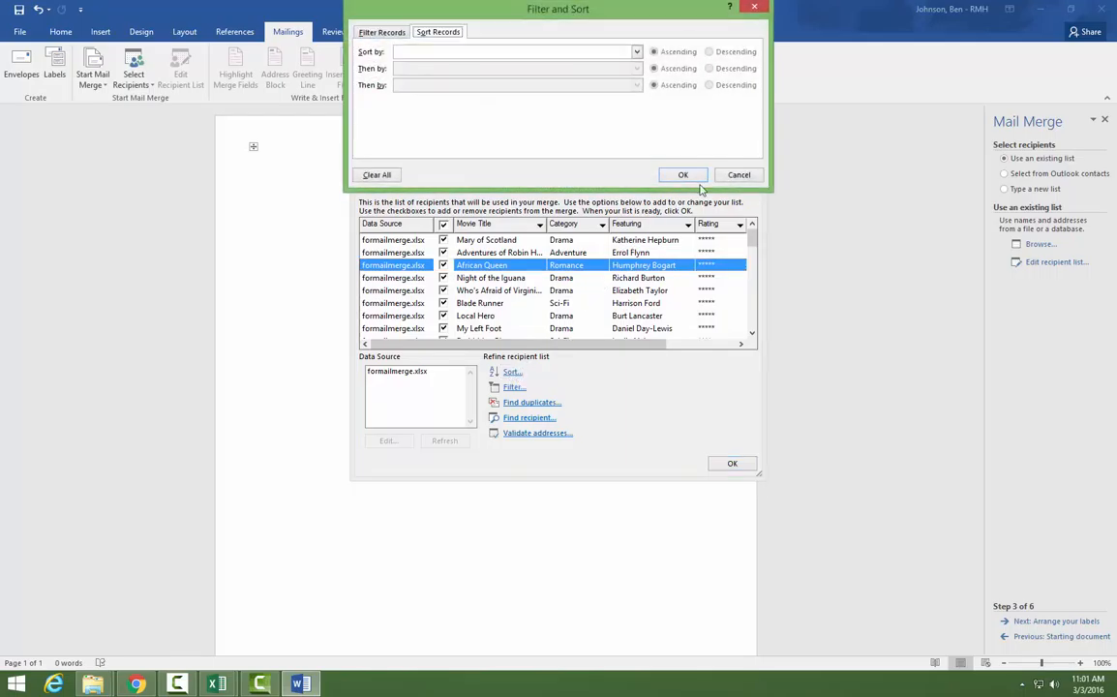
left_click(739, 175)
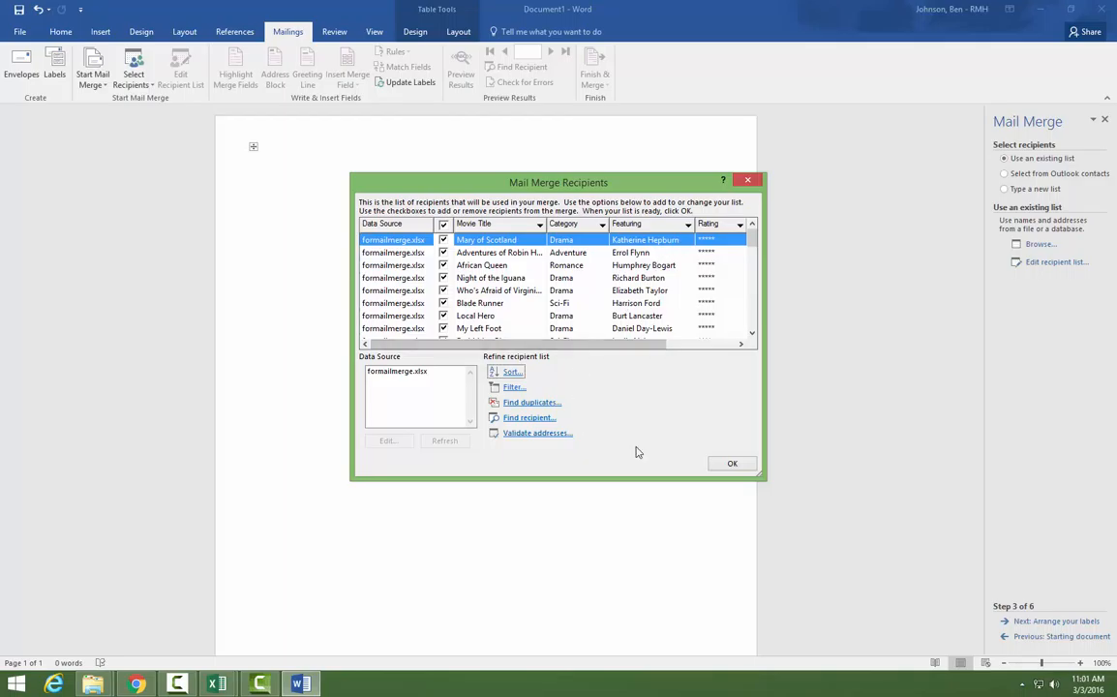
Step: Accept the mail merge recipient list with all movies included and proceed to arranging the labels
left_click(733, 466)
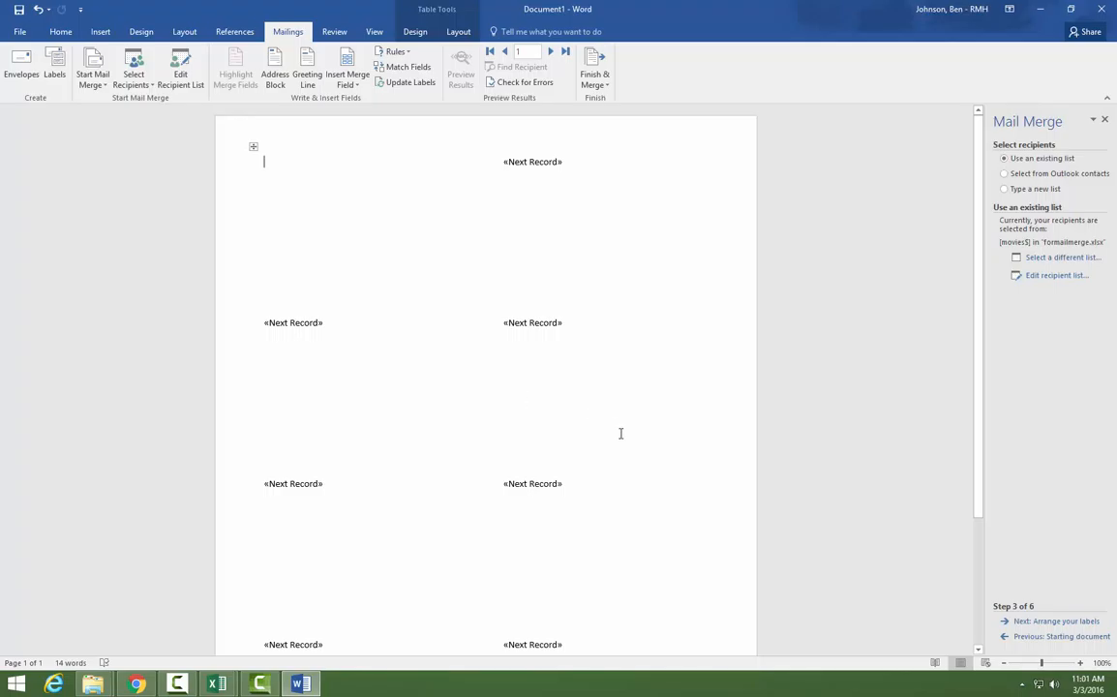
left_click(1051, 624)
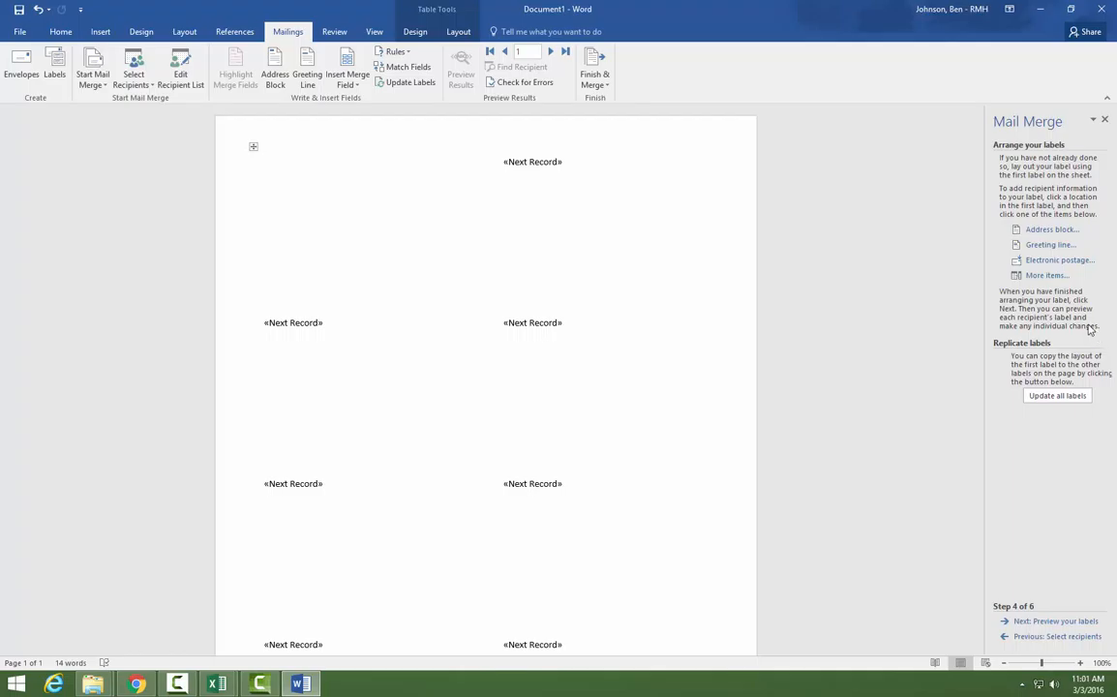
Step: Insert the Movie Title, Category and Featuring merge fields into the first label
left_click(1046, 276)
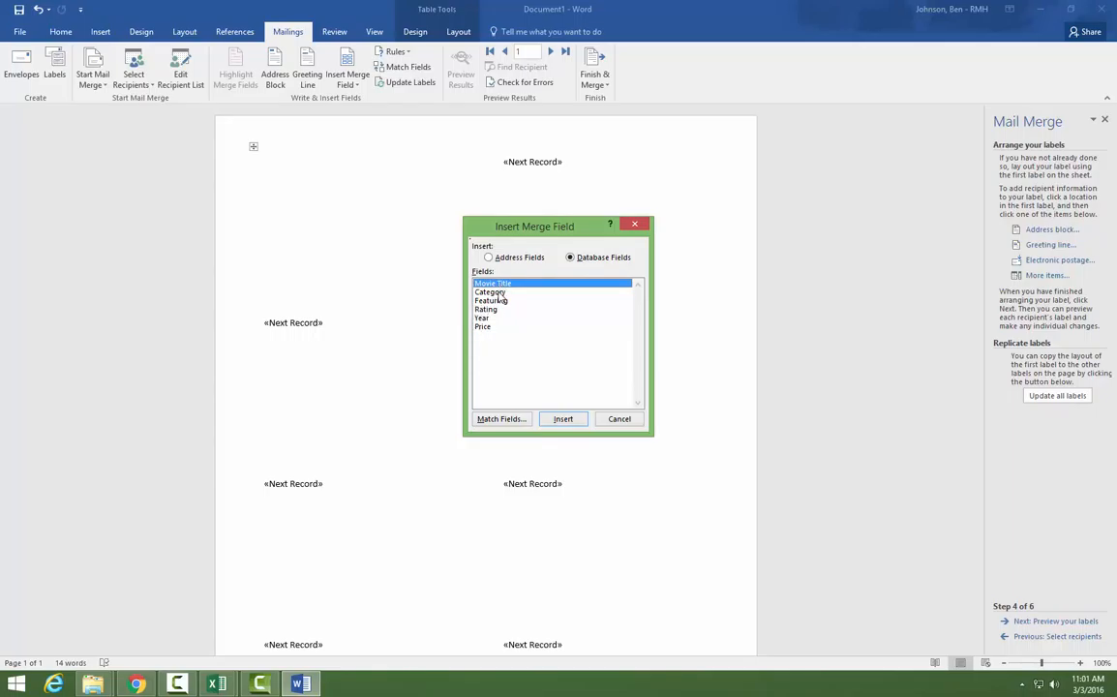
left_click(569, 424)
left_click(494, 292)
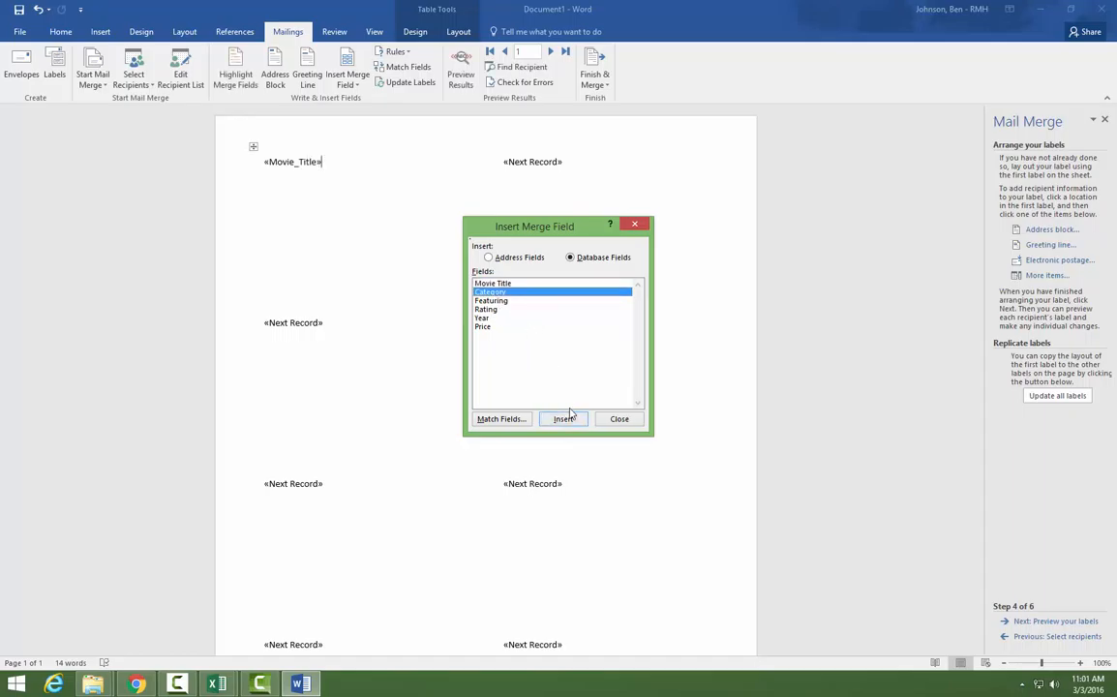
left_click(569, 418)
left_click(492, 300)
left_click(565, 419)
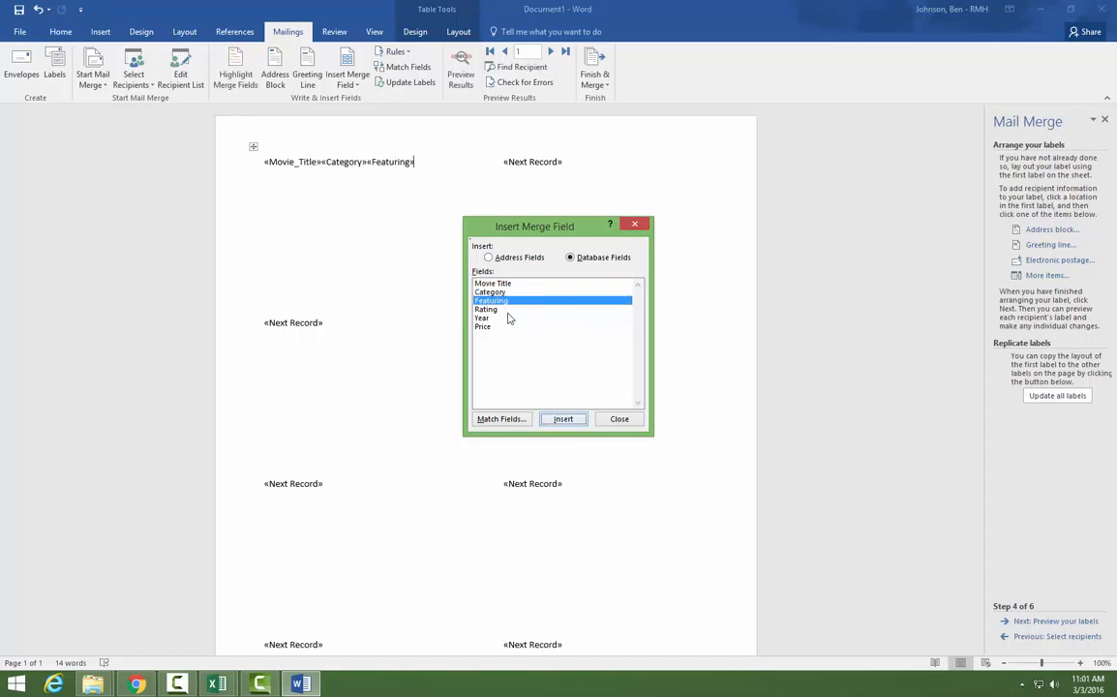
Step: Add the Rating, Year and Price merge fields after Featuring in the first label and finish inserting fields
left_click(490, 309)
left_click(564, 418)
left_click(484, 318)
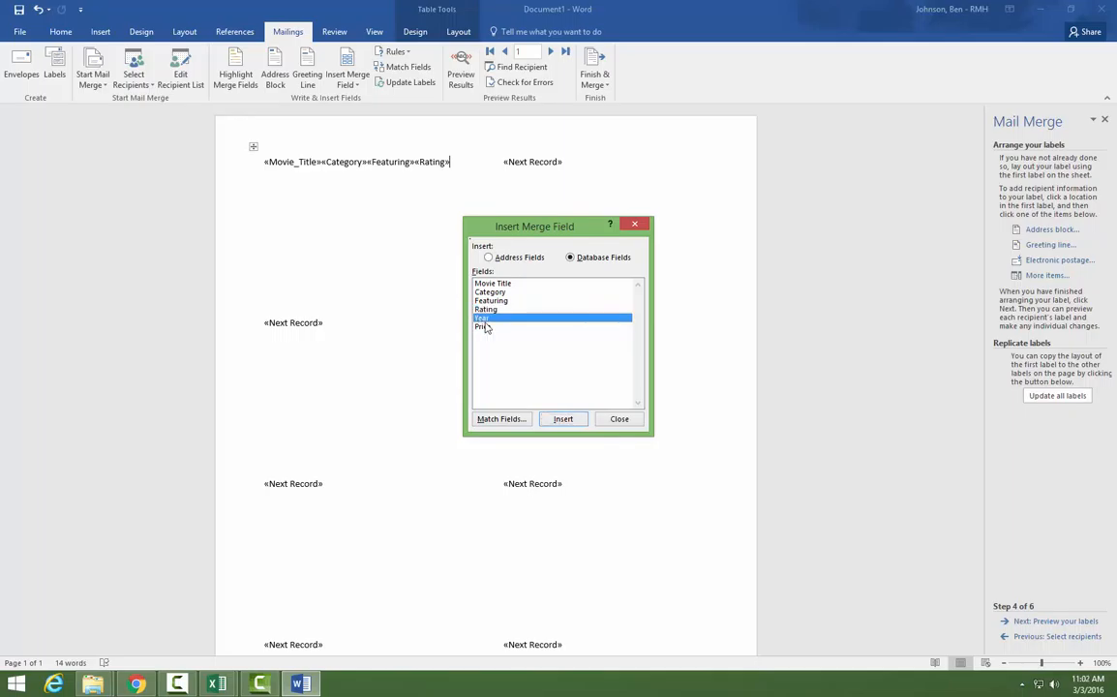
left_click(563, 418)
left_click(499, 326)
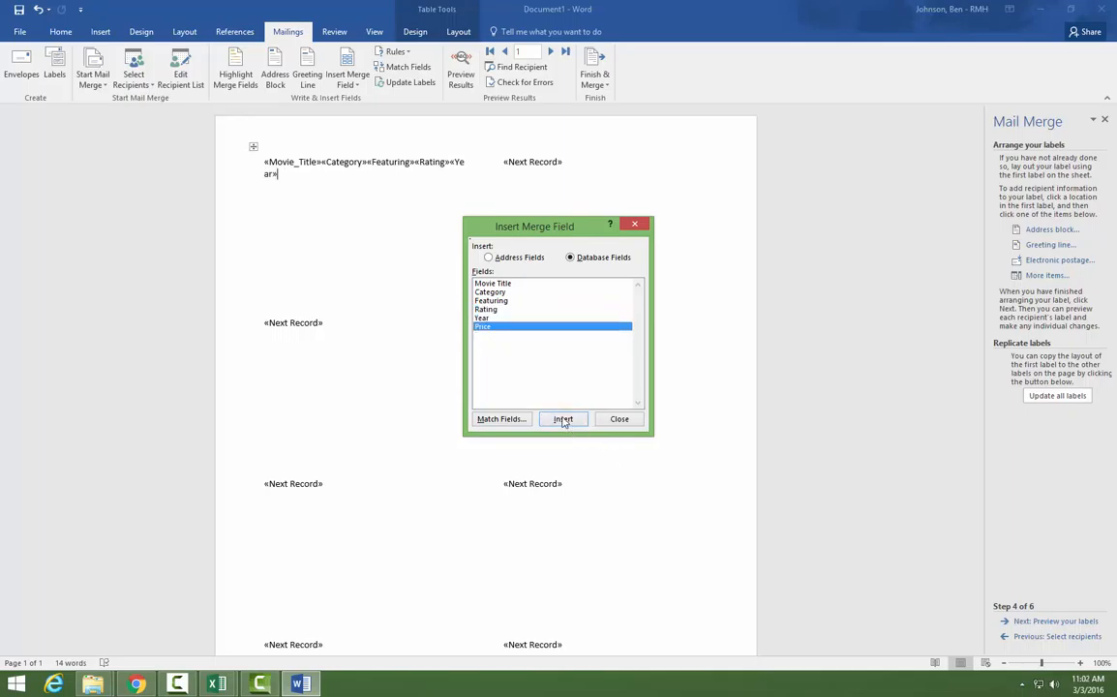
left_click(563, 419)
left_click(619, 419)
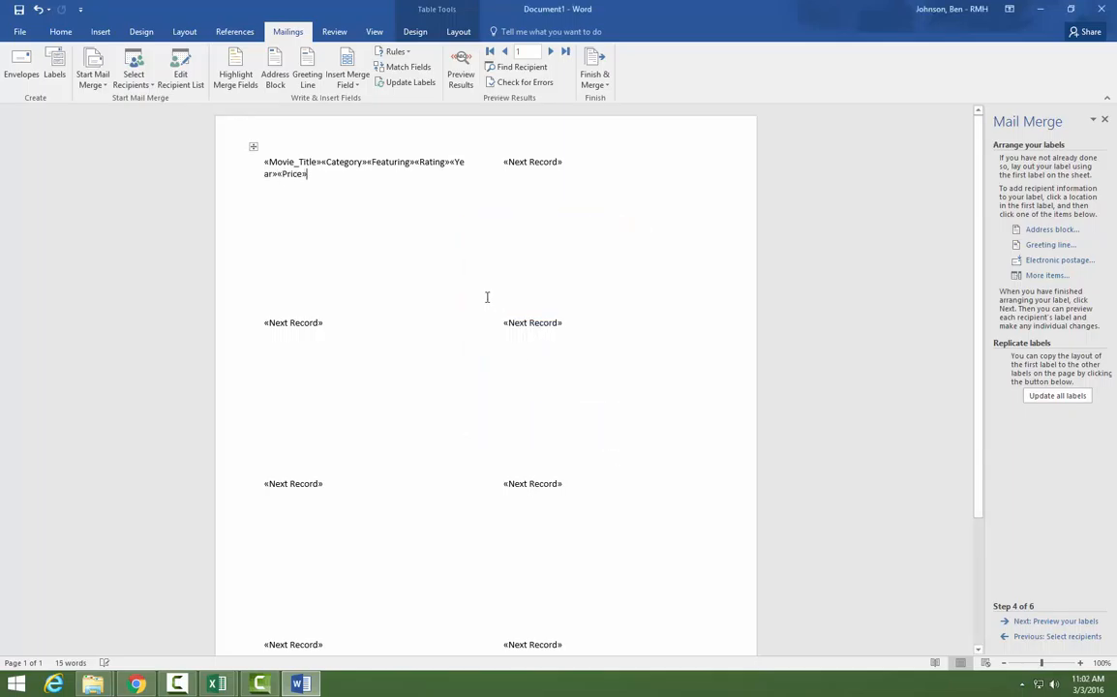
Step: Break the first label's merge fields onto separate lines so each of the six fields has its own line
left_click(323, 162)
key("Return")
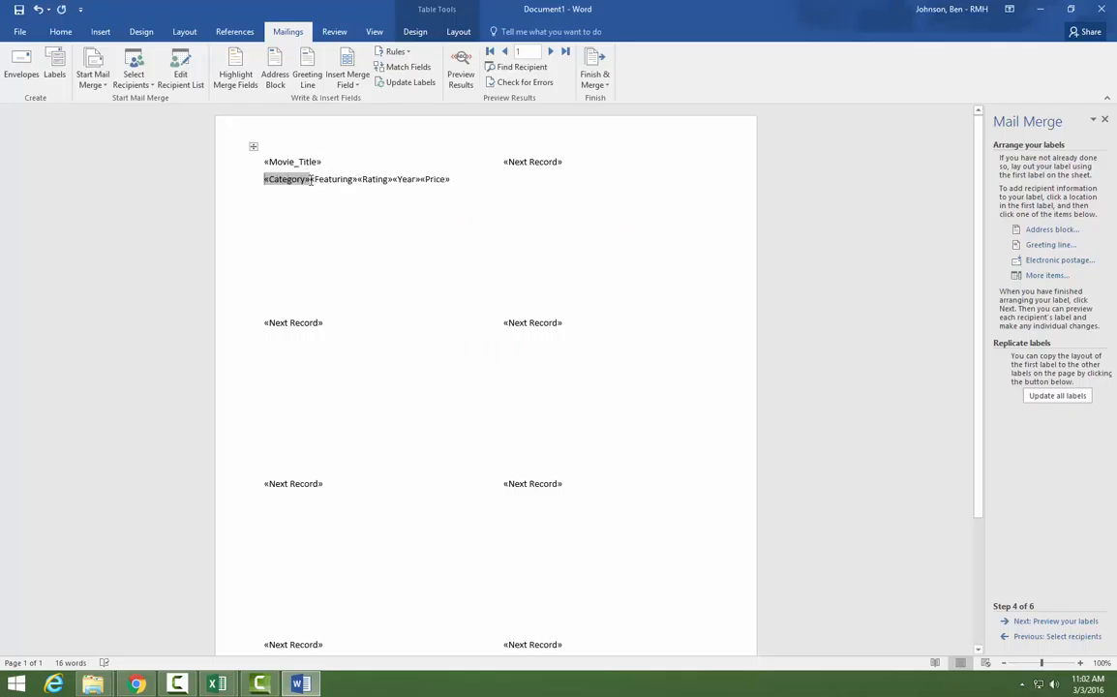
left_click(312, 179)
key("Return")
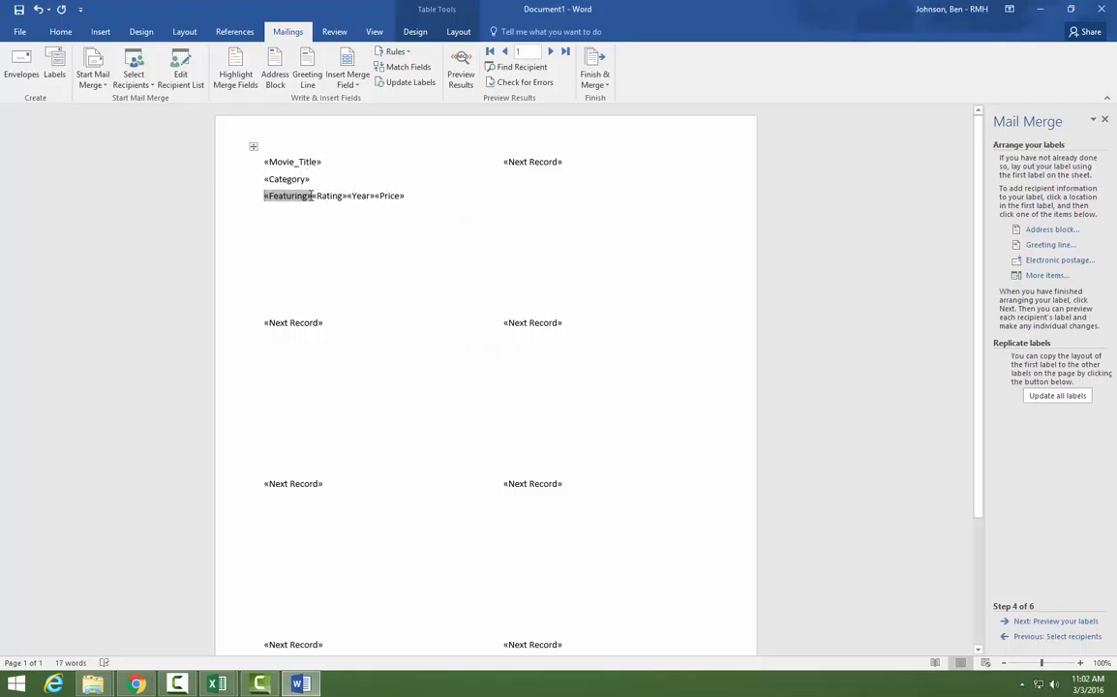
left_click(312, 196)
key("Return")
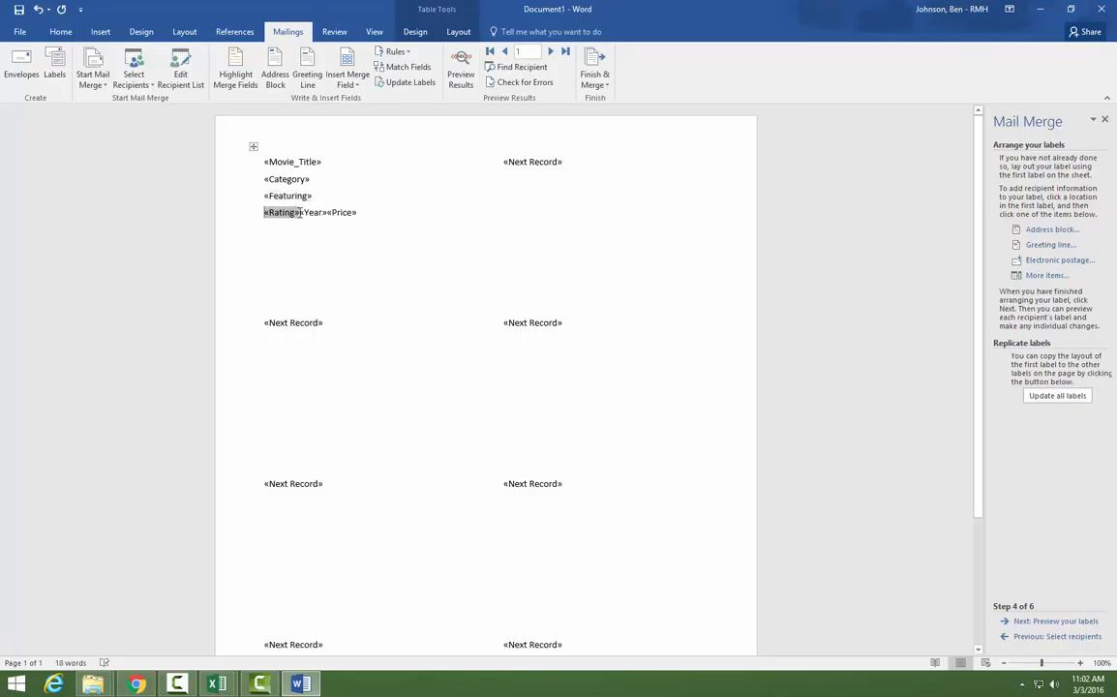
left_click(301, 212)
key("Return")
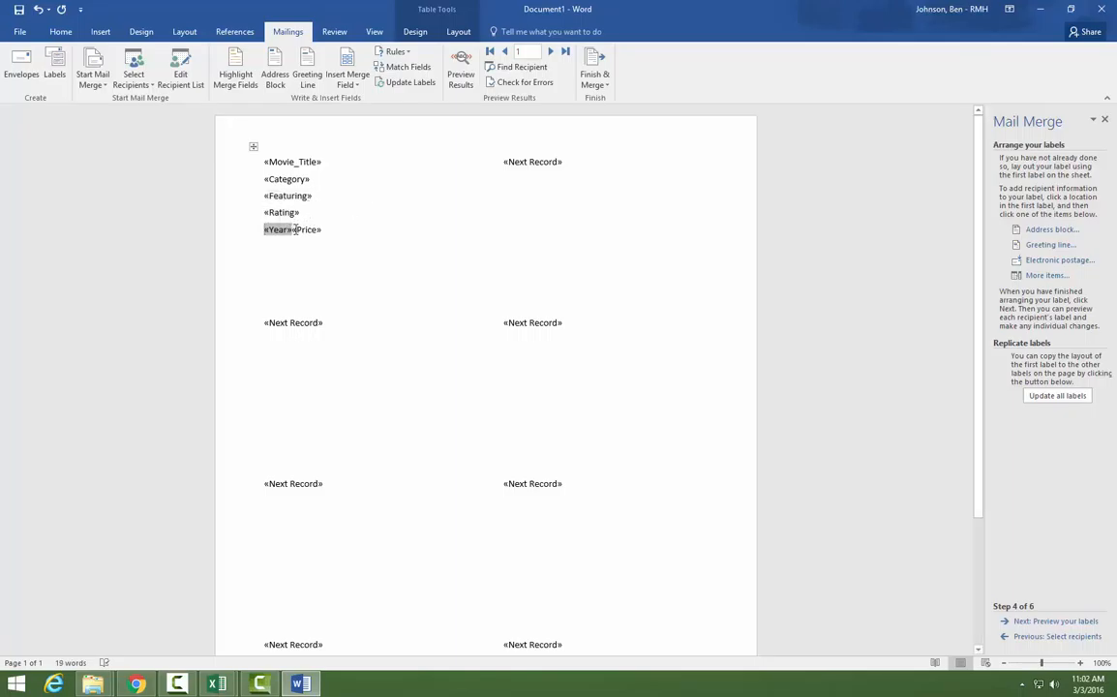
left_click(292, 230)
key("Return")
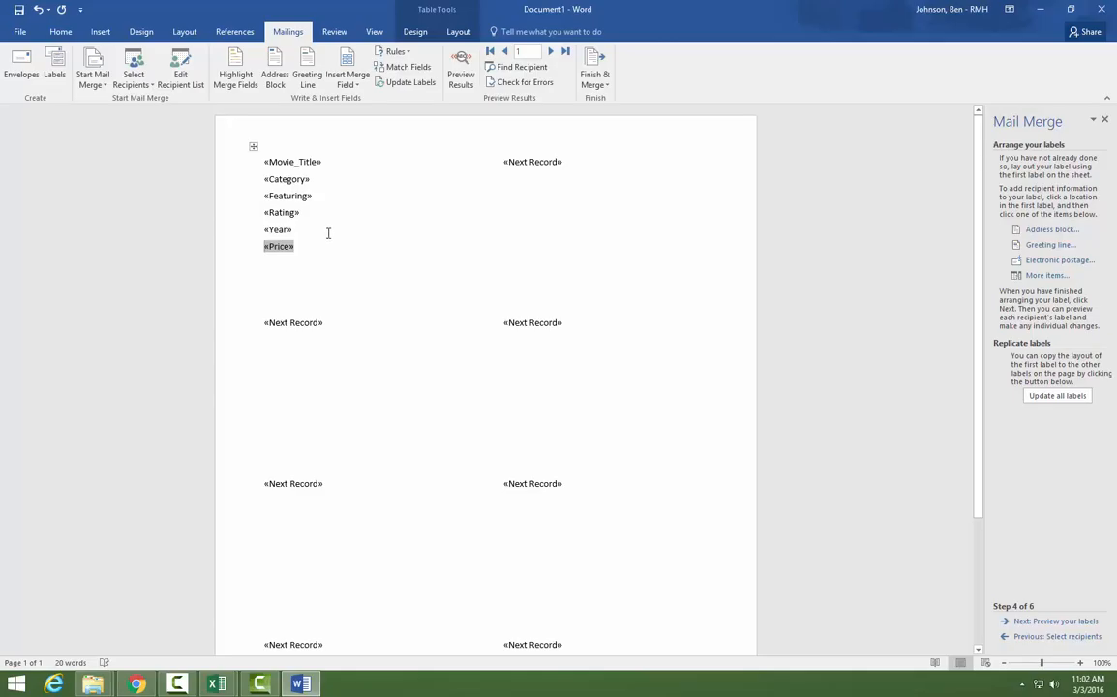
Step: Put the captions "Title: ", "Category: " and "Featuring: " before the matching merge fields in the first label
left_click(266, 163)
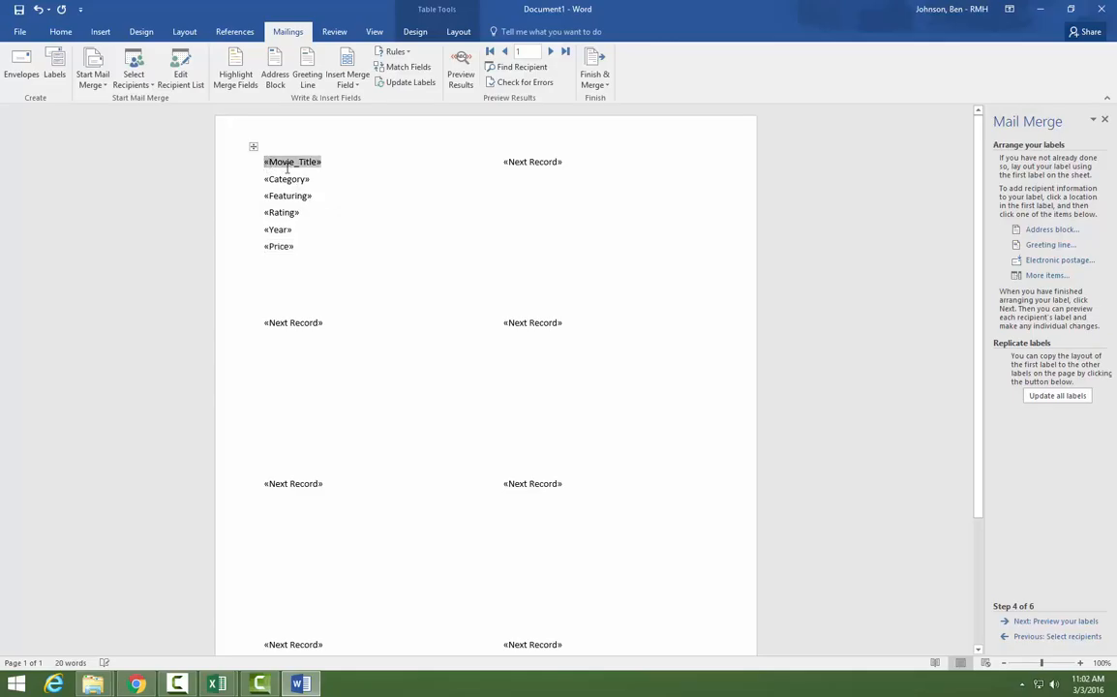
type("Ti")
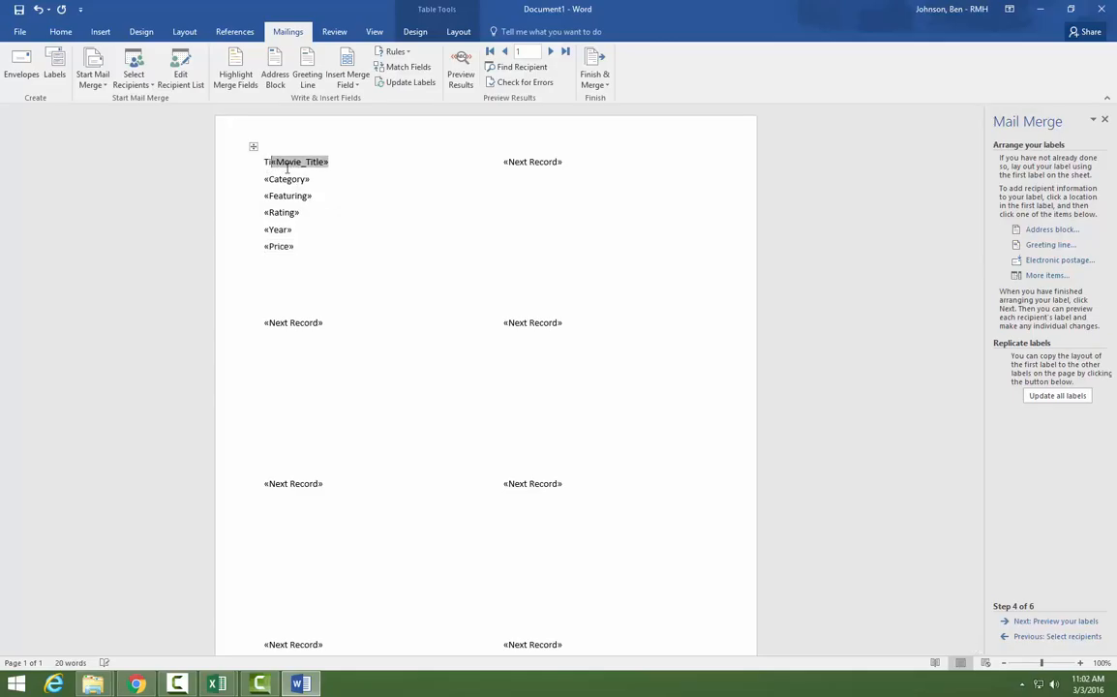
type("tle:")
left_click(275, 180)
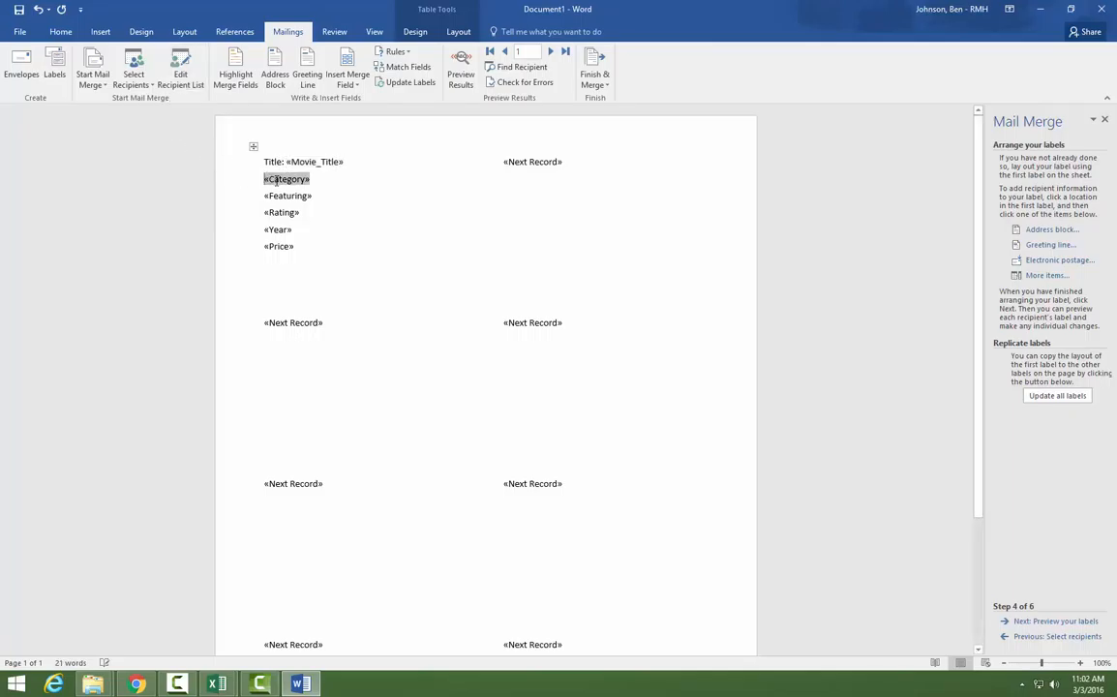
type("Cate")
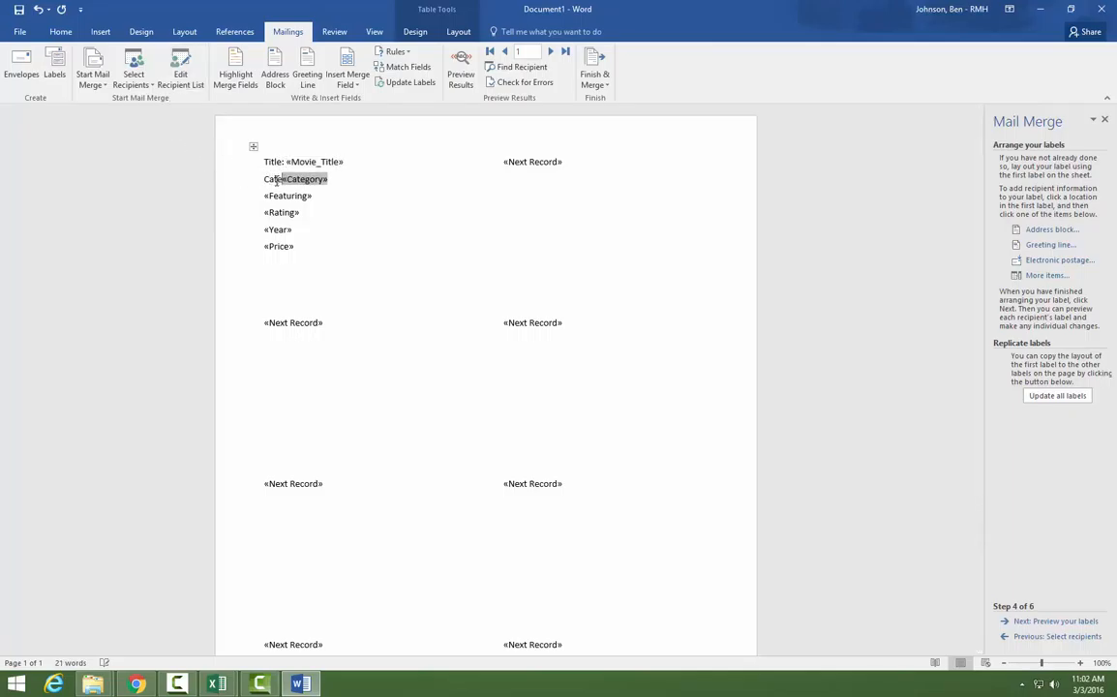
type("gory:")
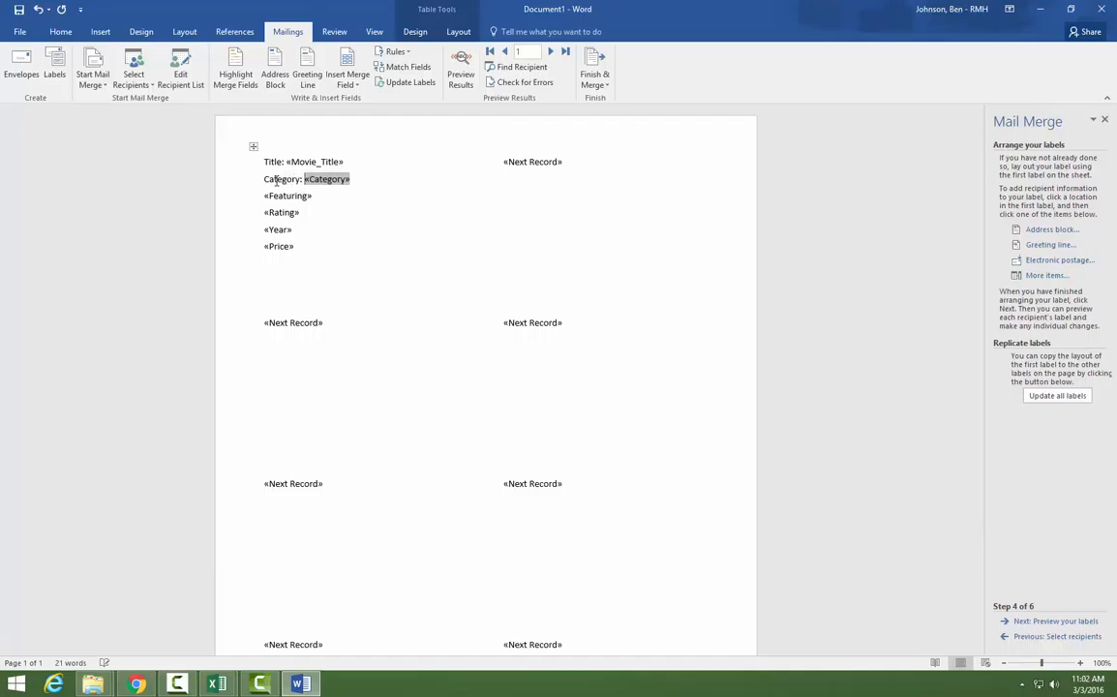
left_click(264, 196)
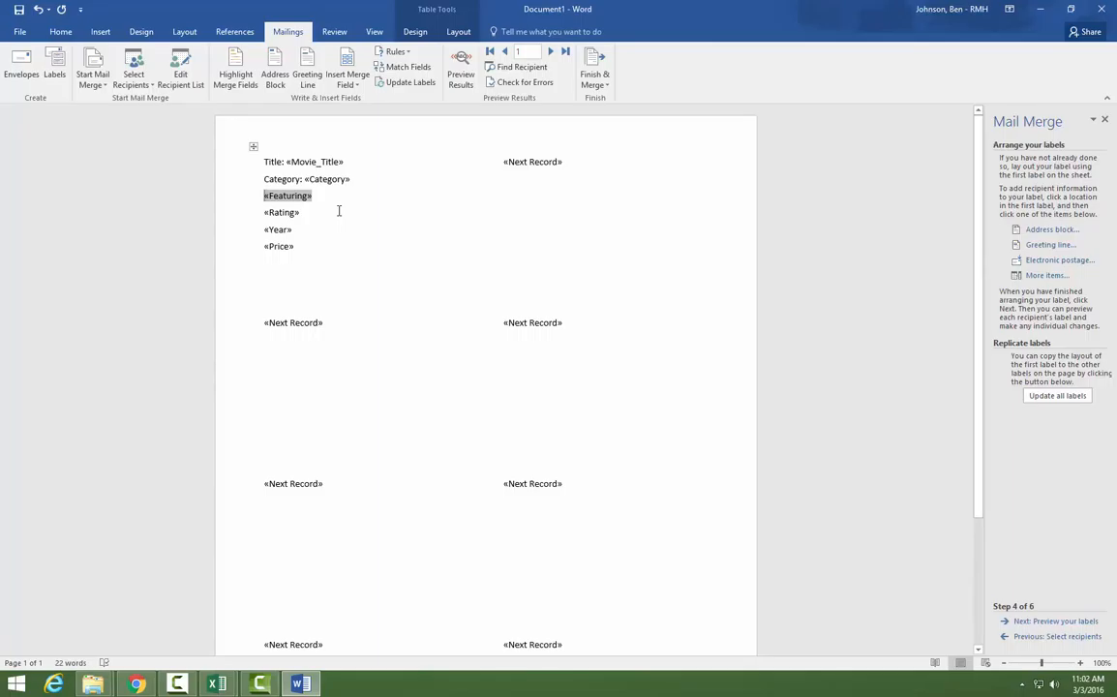
type("Featuring")
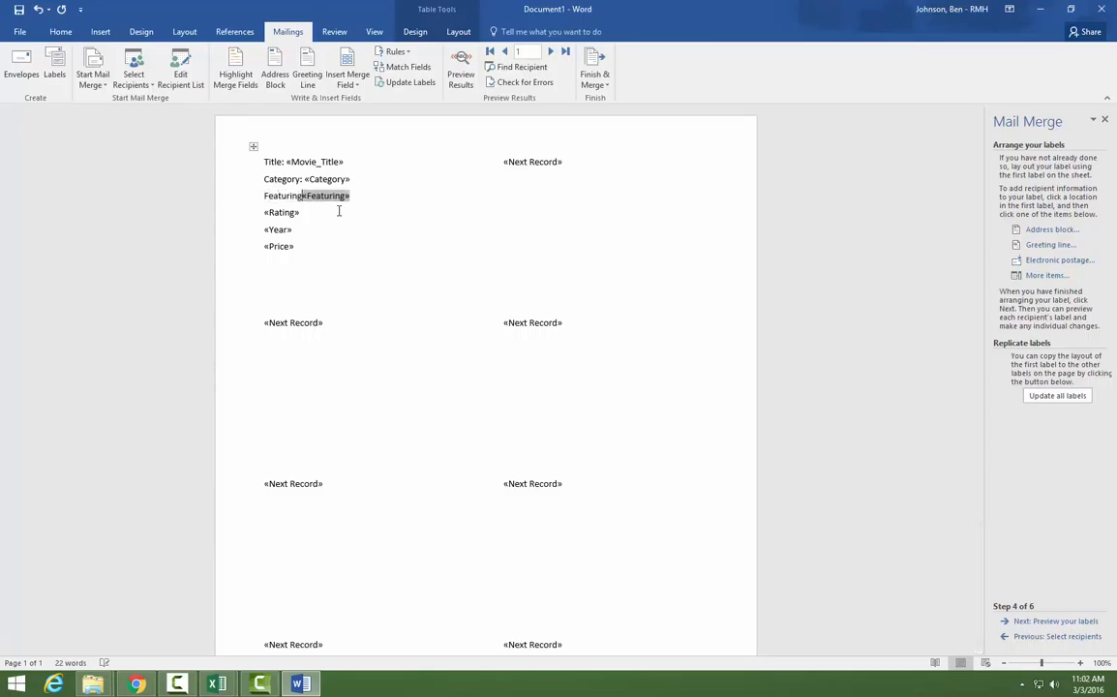
type(":")
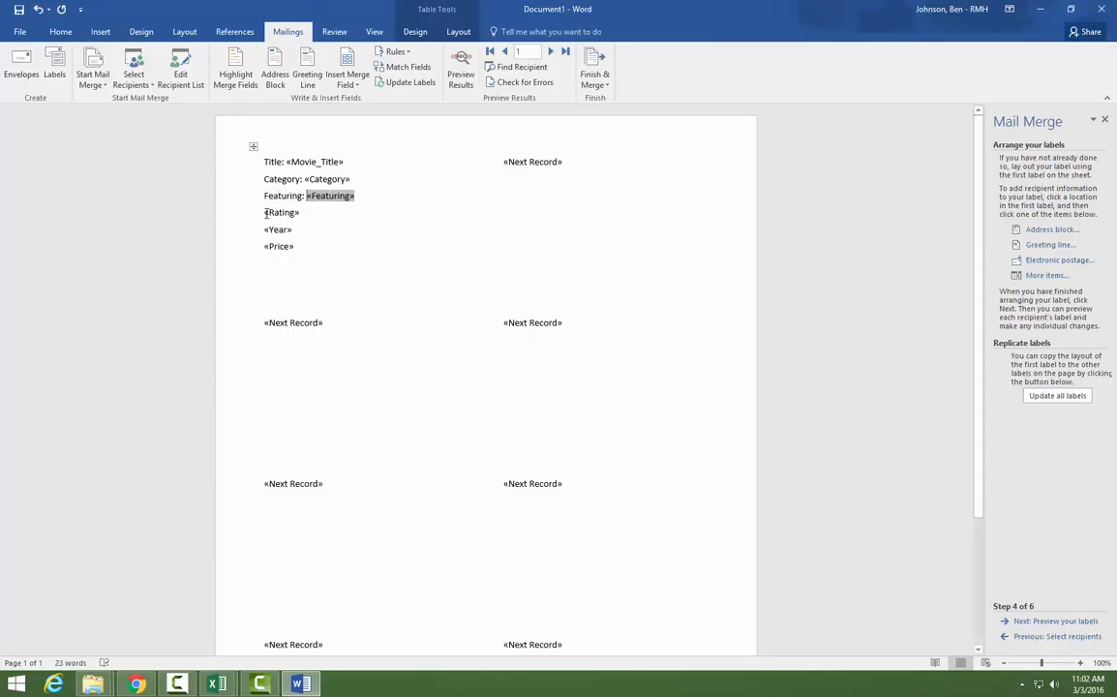
Step: Put the captions "Rating: ", "Year: " and "Price: " before the matching merge fields in the first label
left_click(264, 212)
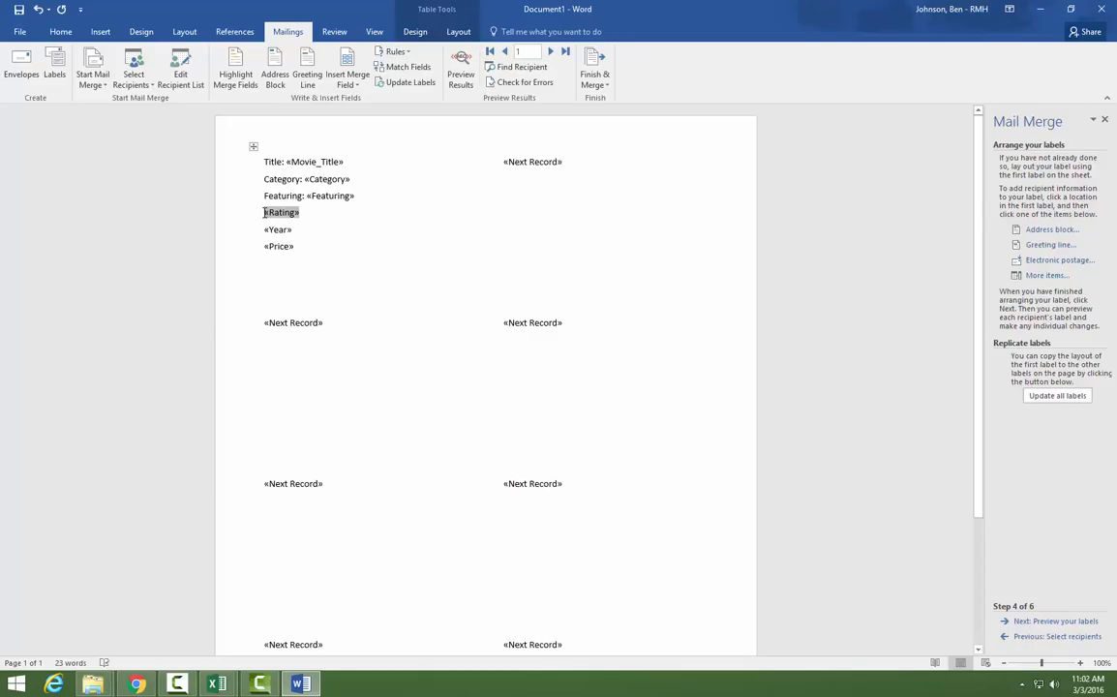
type("Rating:")
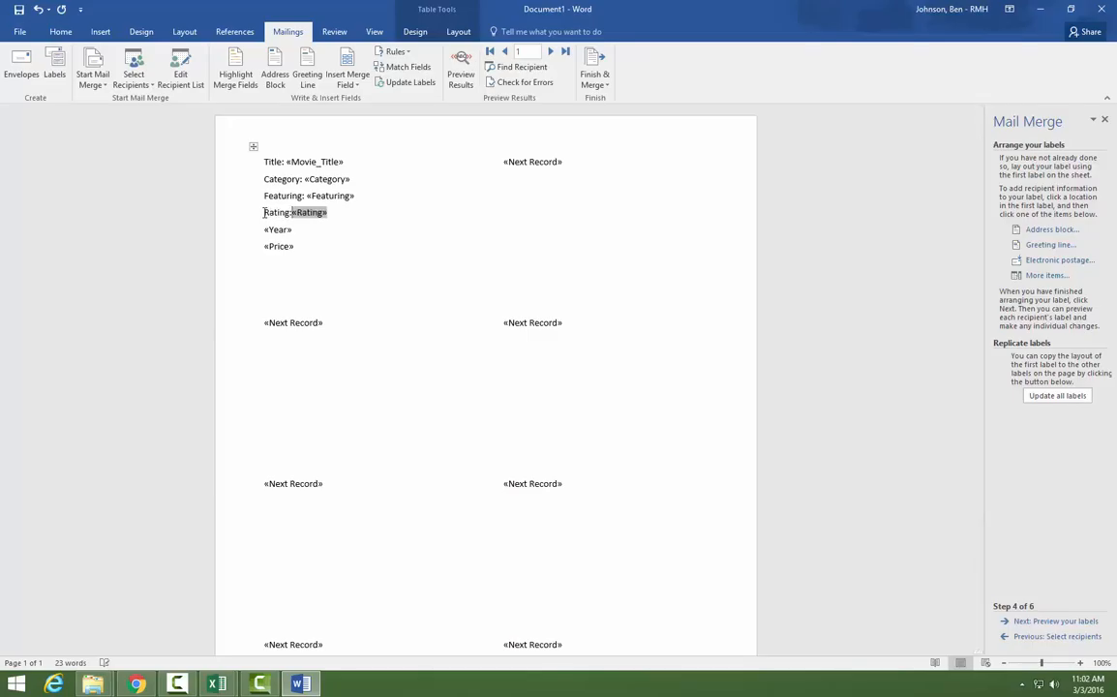
left_click(265, 229)
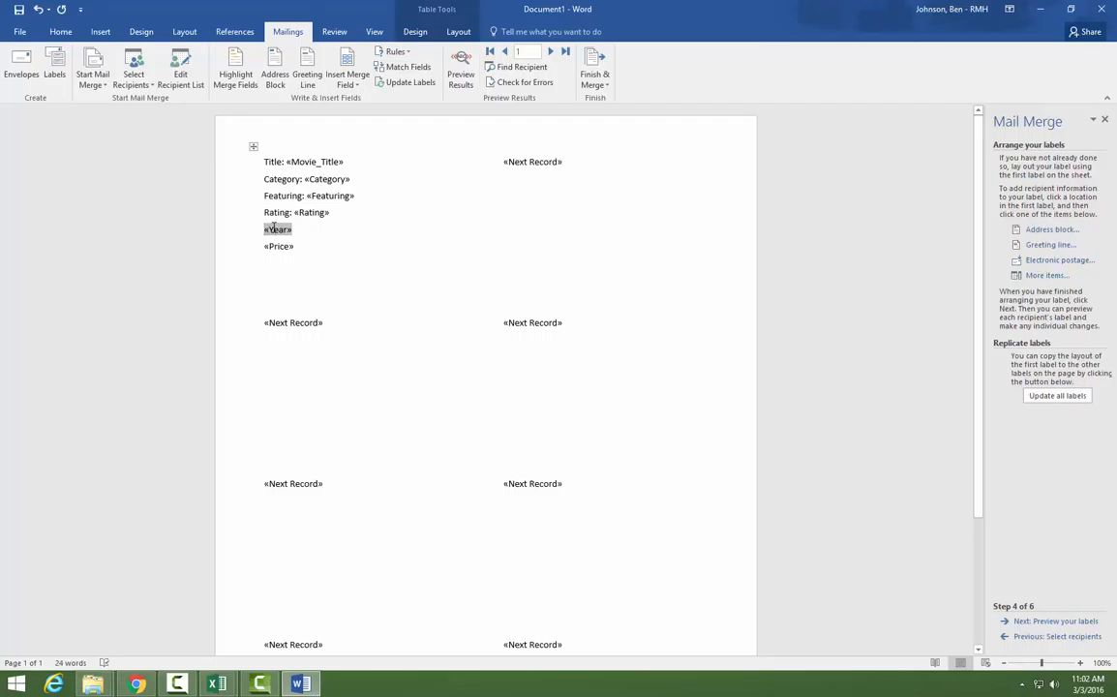
type("Year:")
left_click(263, 246)
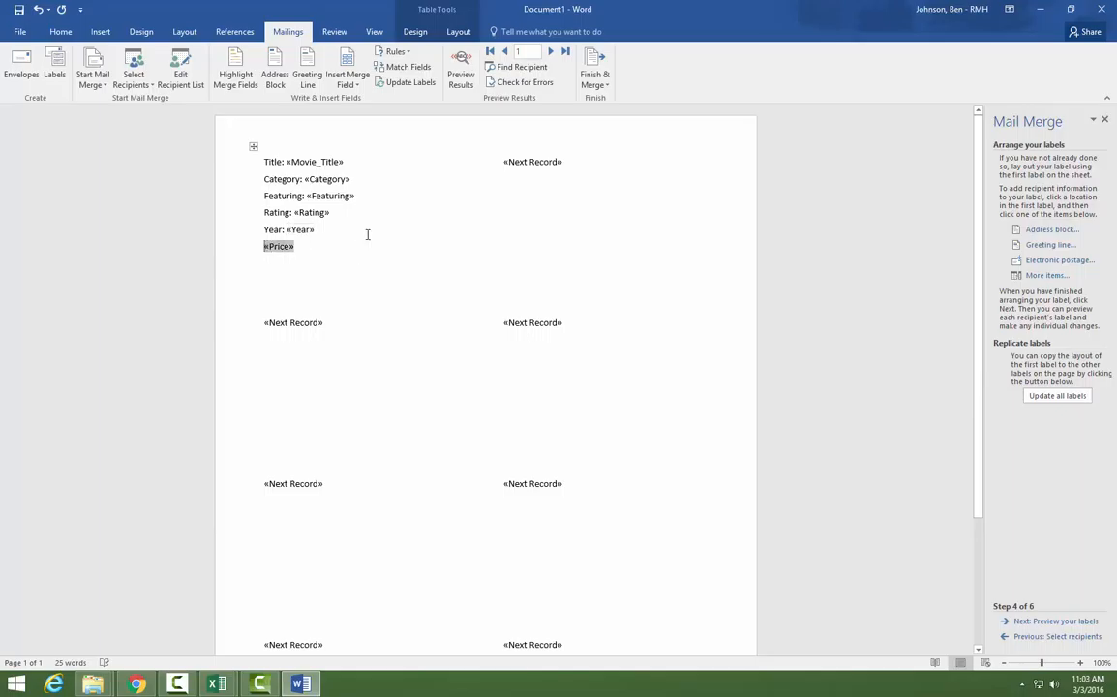
type("Price:")
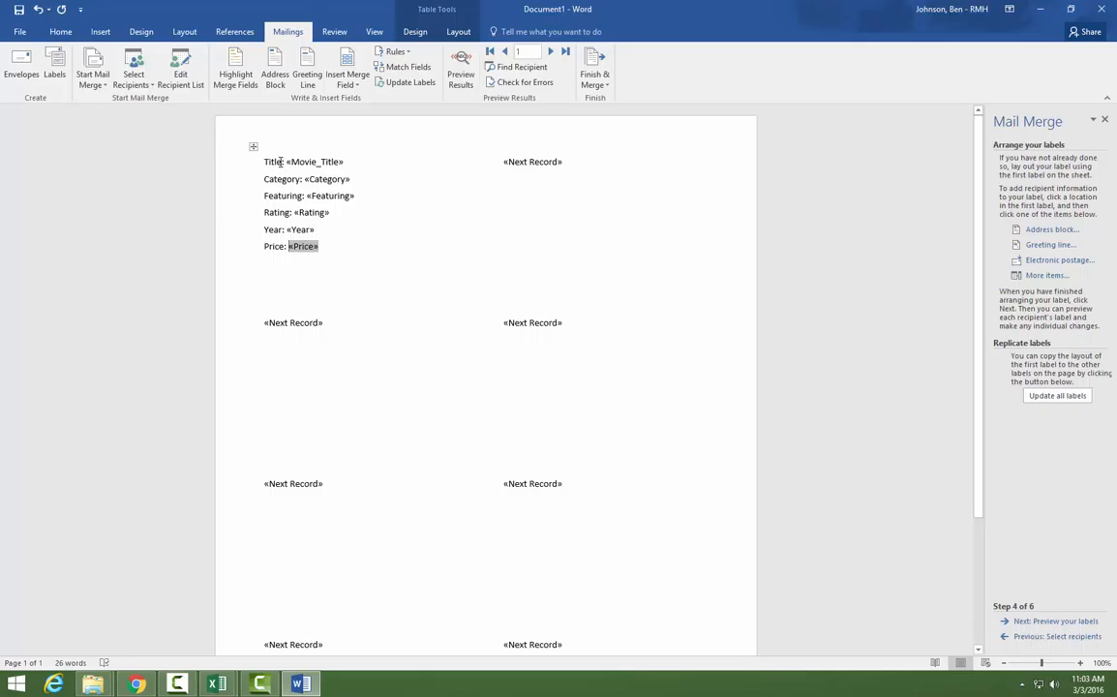
Step: Format the first label's Title line, including its Movie_Title field, as 12 pt bold
left_click_drag(263, 162, 345, 162)
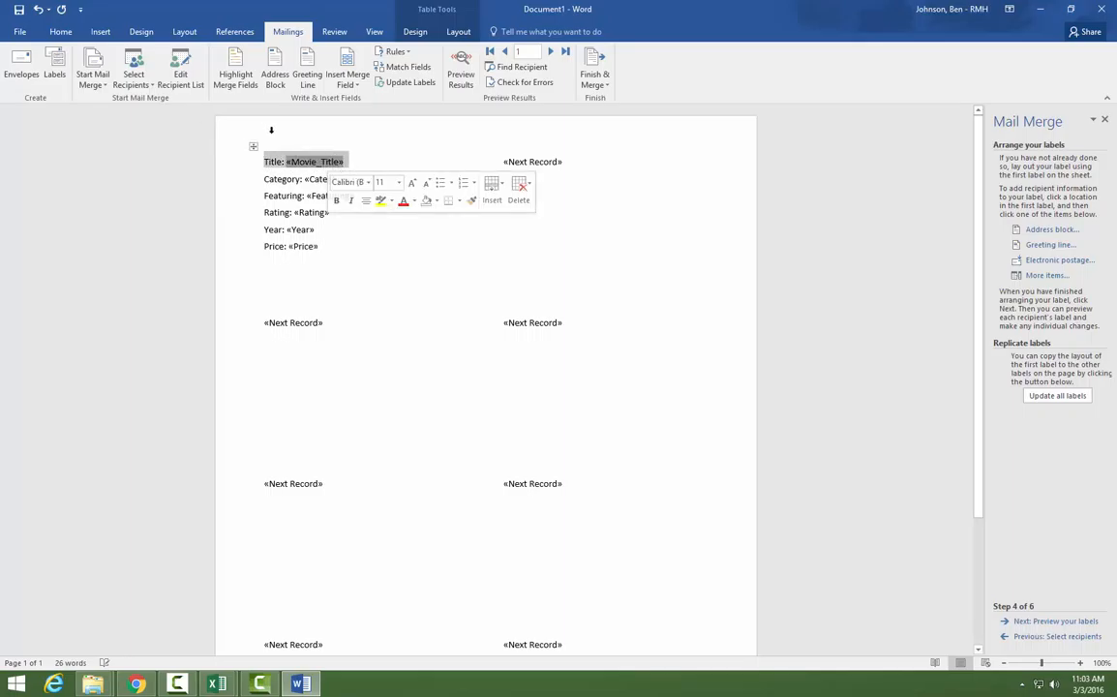
left_click(58, 31)
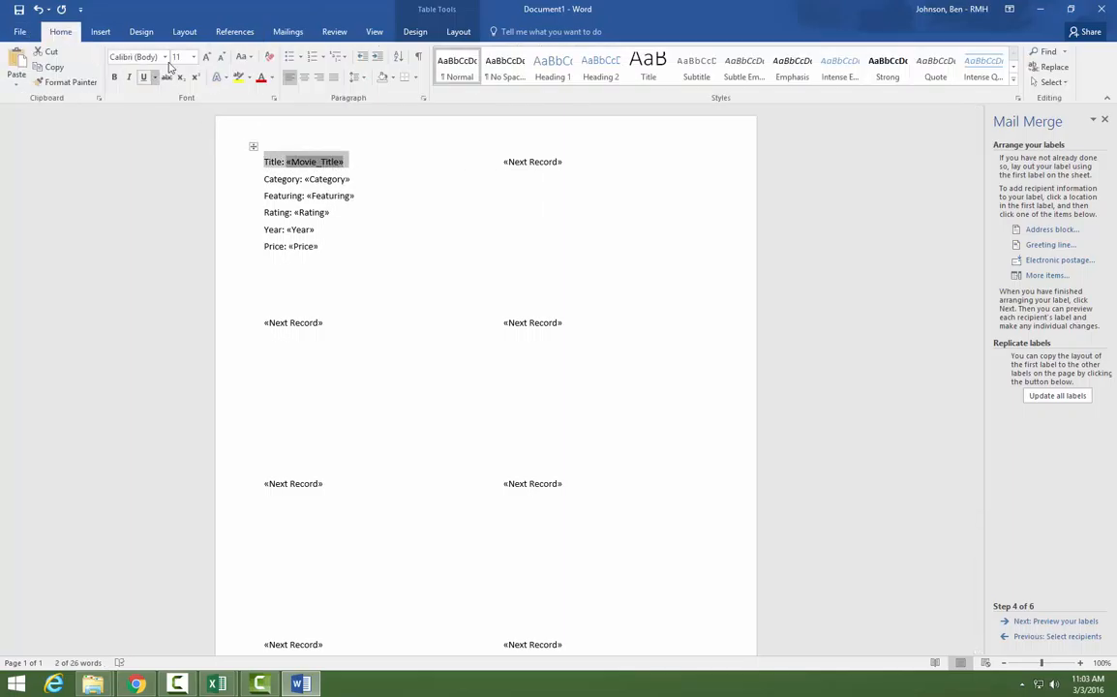
left_click(192, 58)
left_click(176, 123)
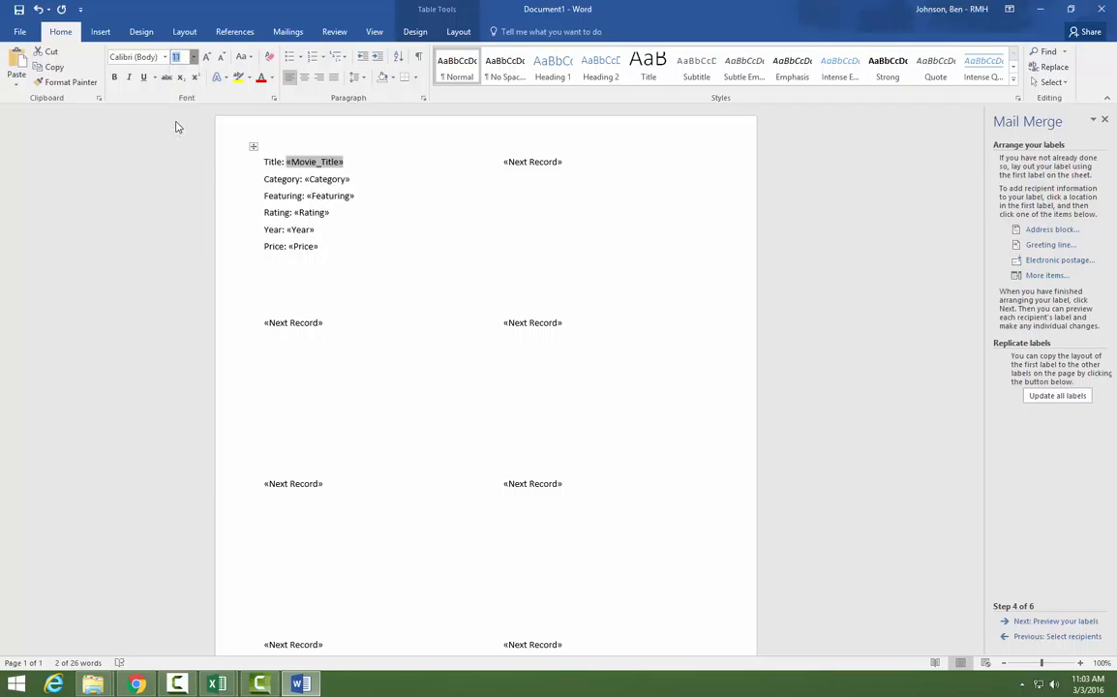
left_click(114, 78)
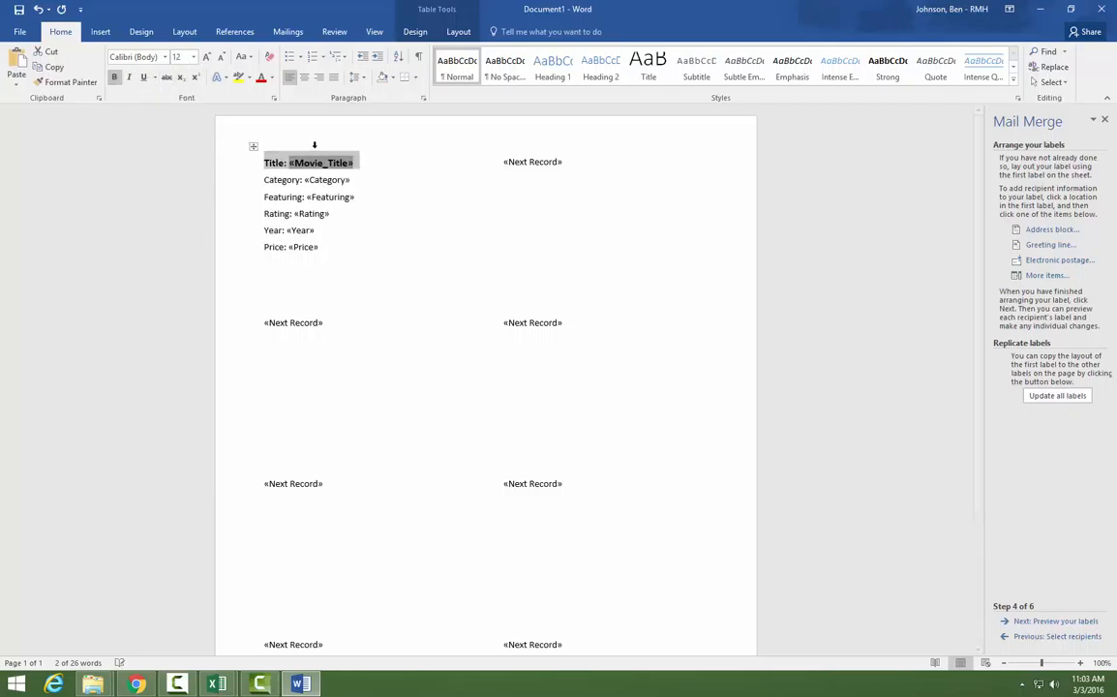
Step: Replicate the first label's layout to all the other labels on the sheet
left_click(323, 248)
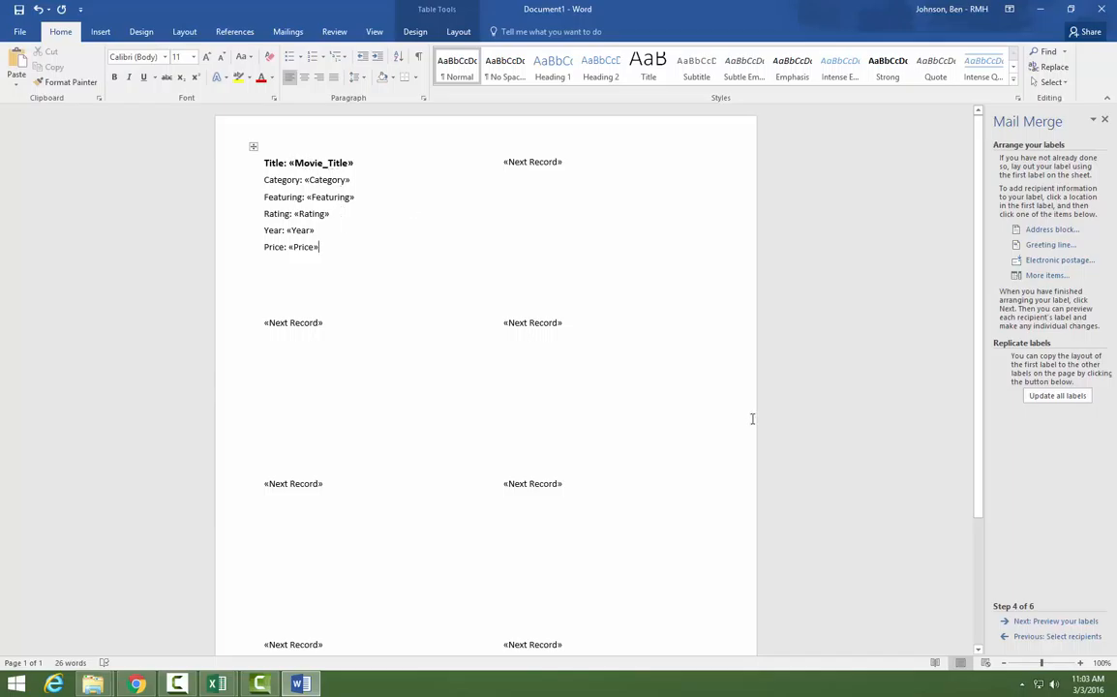
left_click(1050, 397)
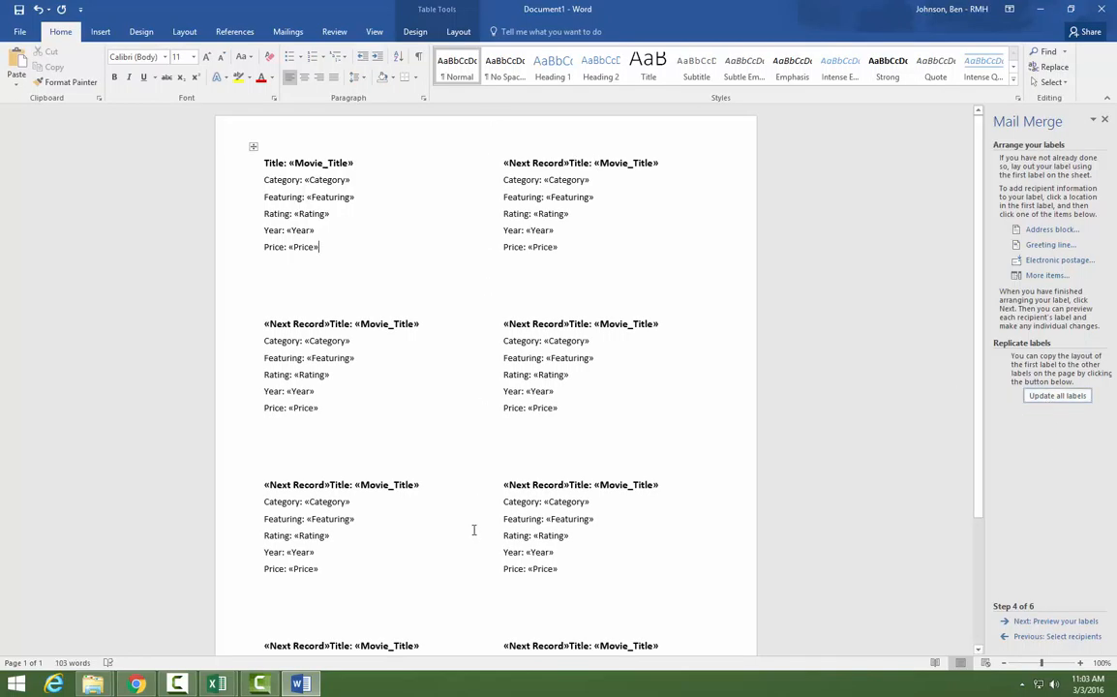
Step: Italicize the first label's Category line, including its merge field, and replicate the change to all the other labels
left_click(1047, 622)
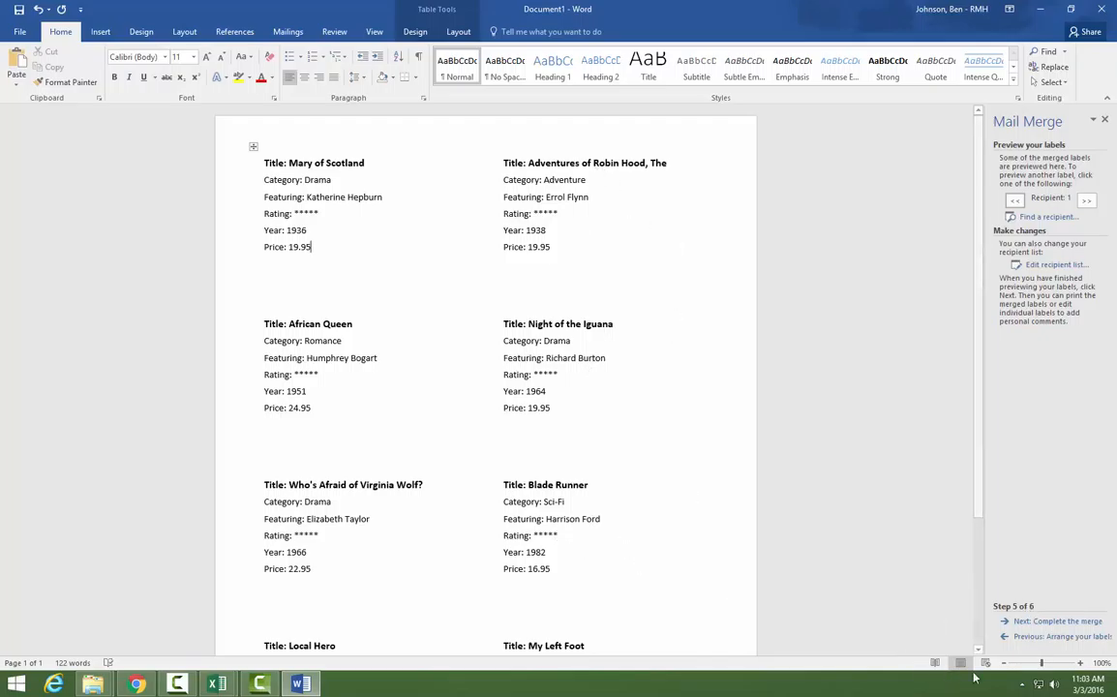
left_click(1016, 637)
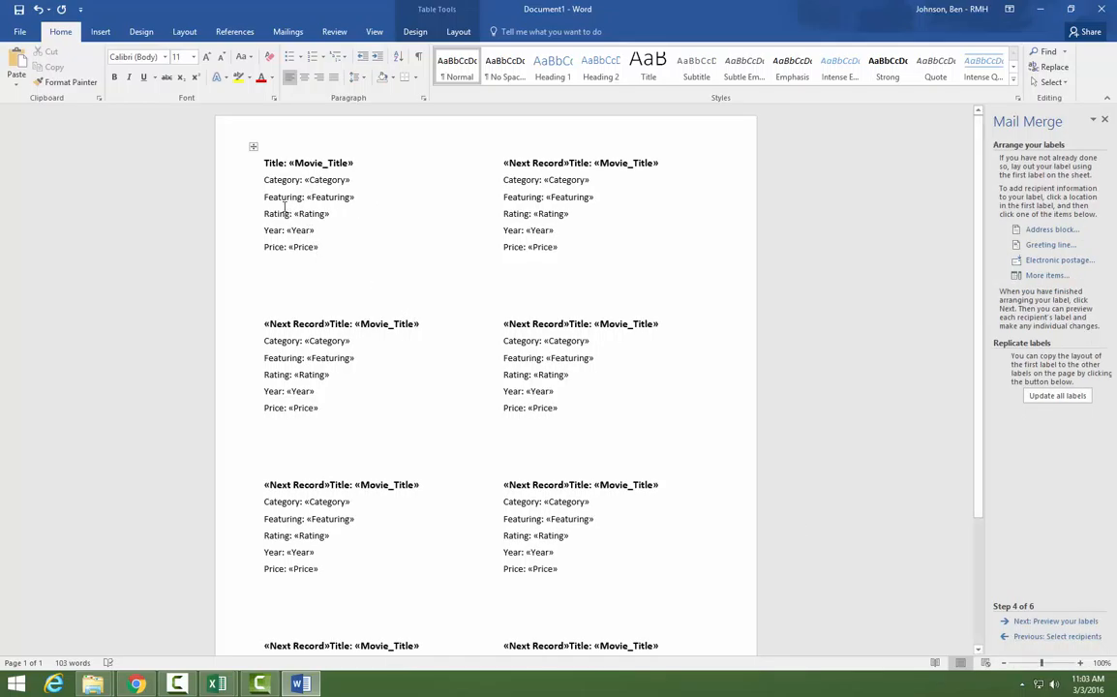
left_click_drag(264, 180, 350, 180)
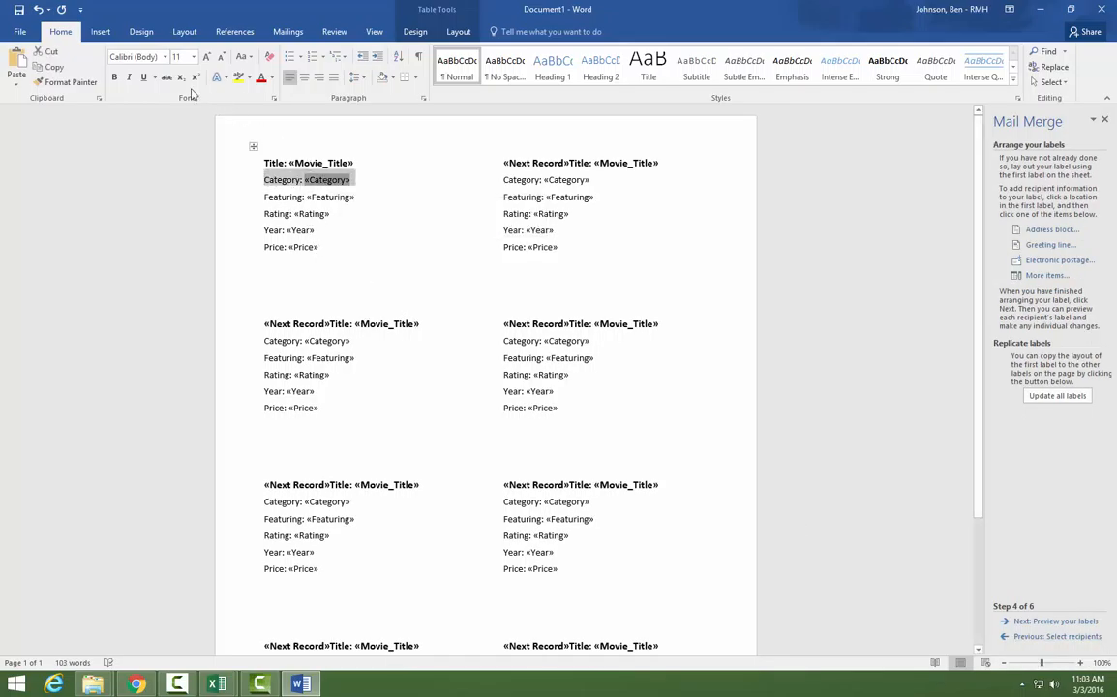
left_click(130, 77)
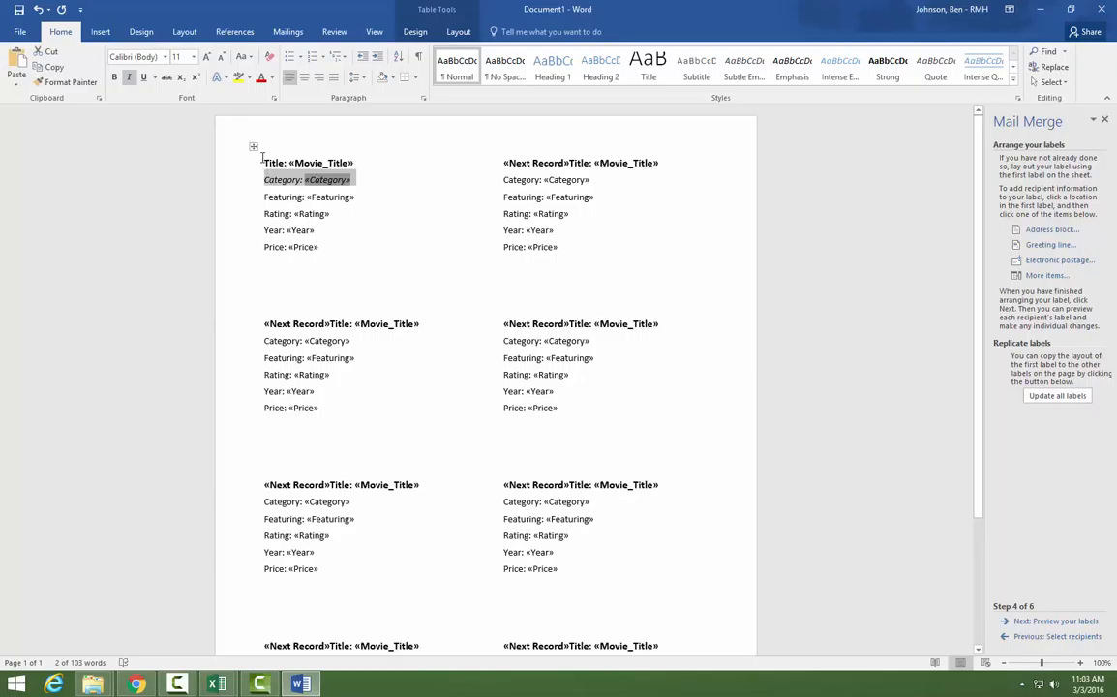
left_click(262, 161)
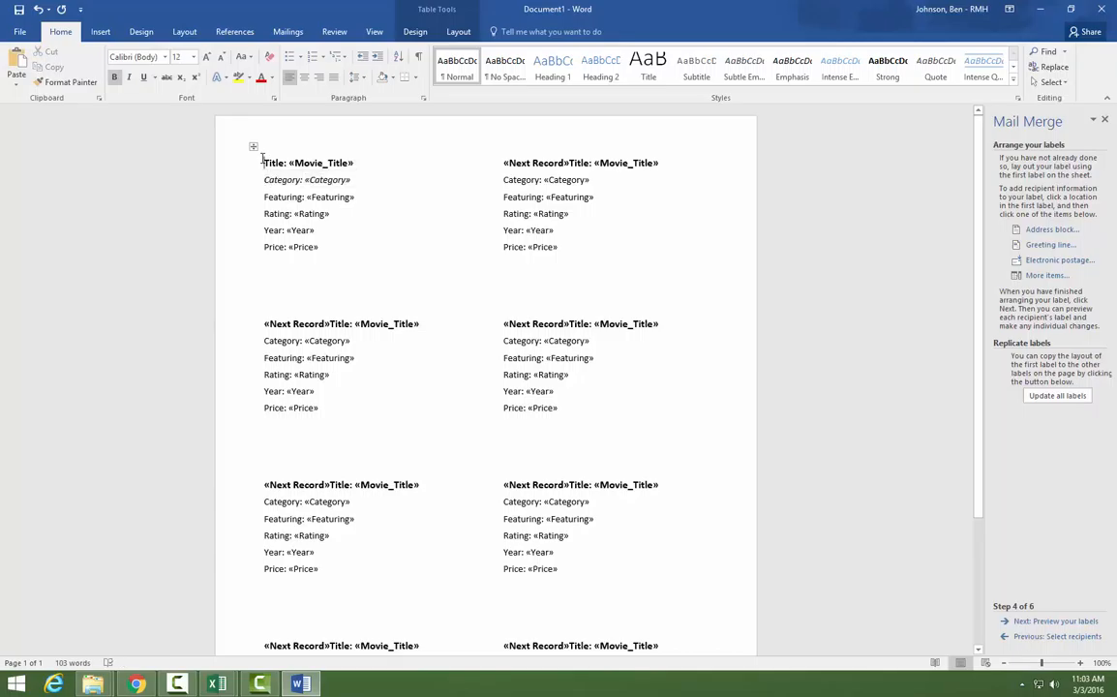
left_click(1042, 395)
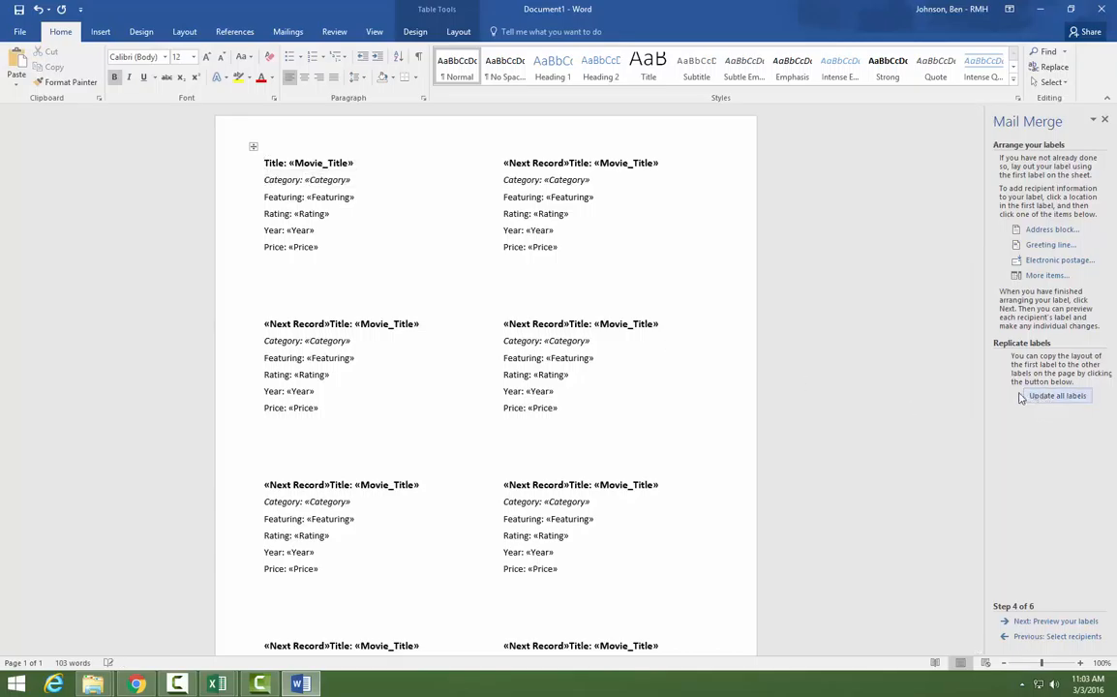
Step: Preview the merged labels, going forward through the recipients and back to the first one
left_click(1024, 621)
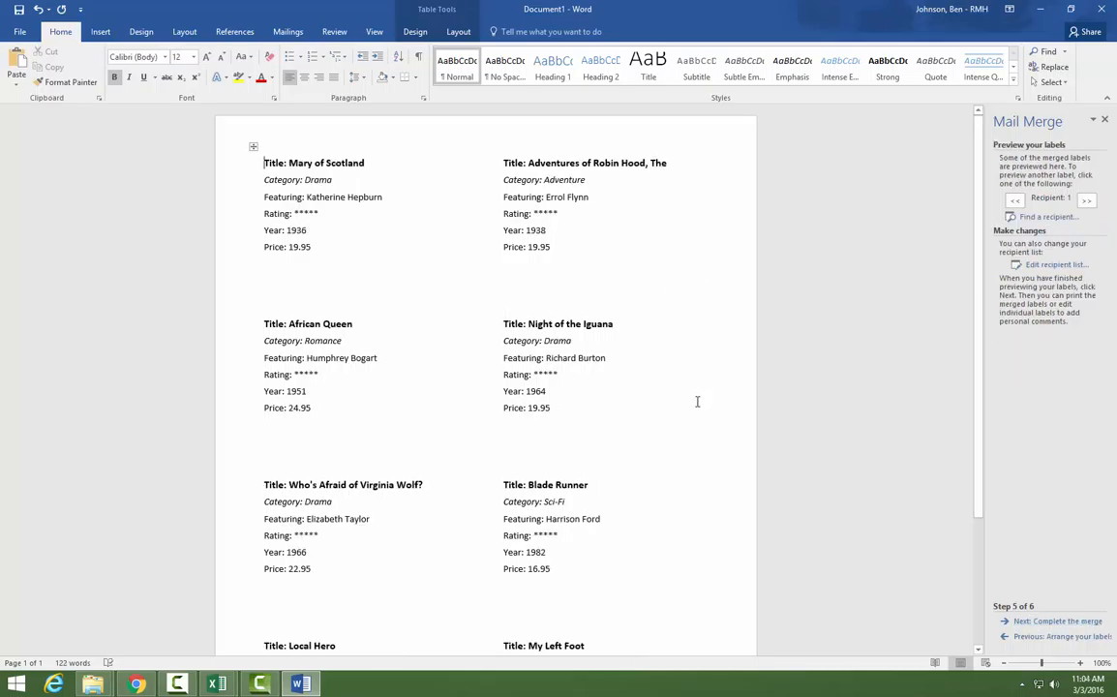
left_click(1088, 202)
left_click(1088, 201)
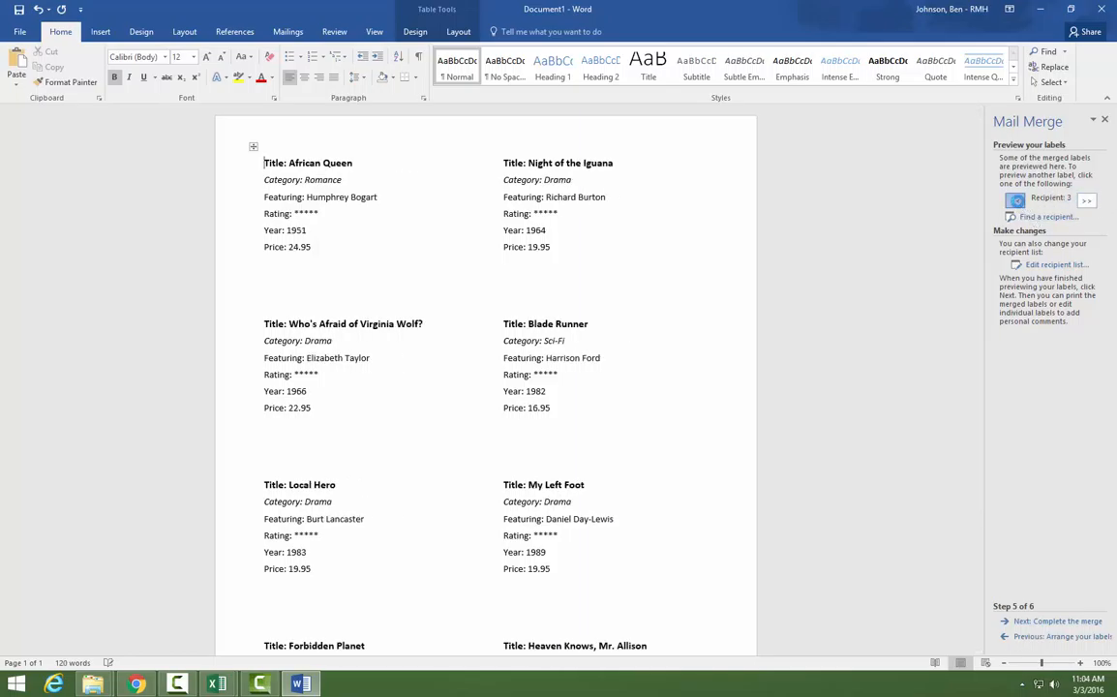
left_click(1014, 200)
left_click(1015, 201)
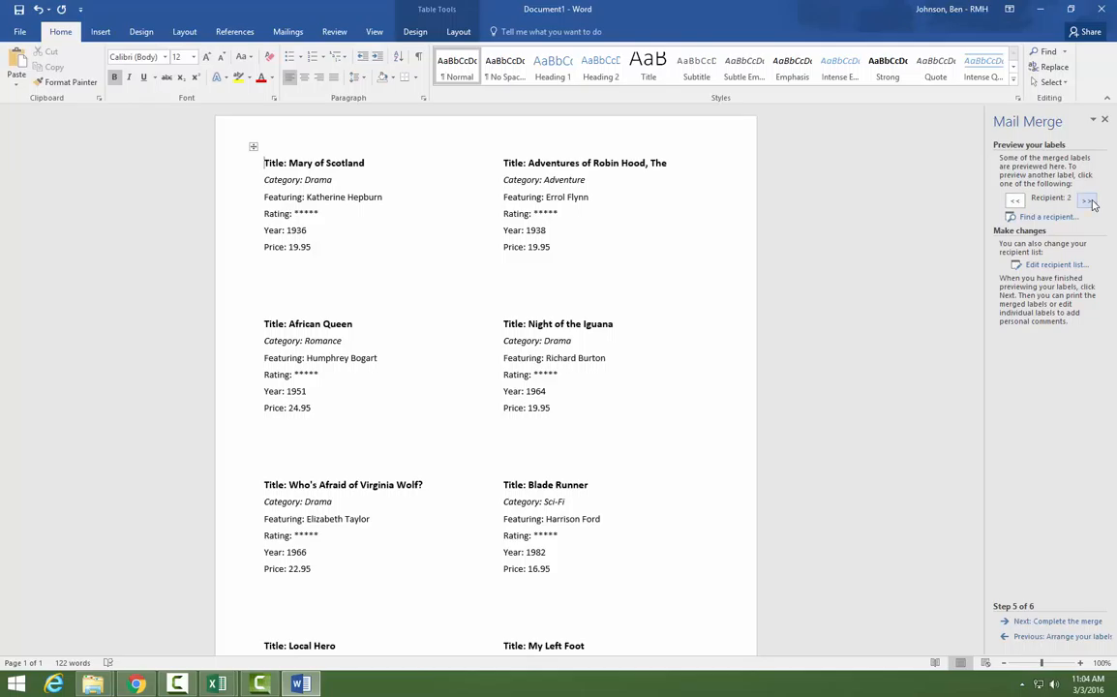
left_click(1014, 200)
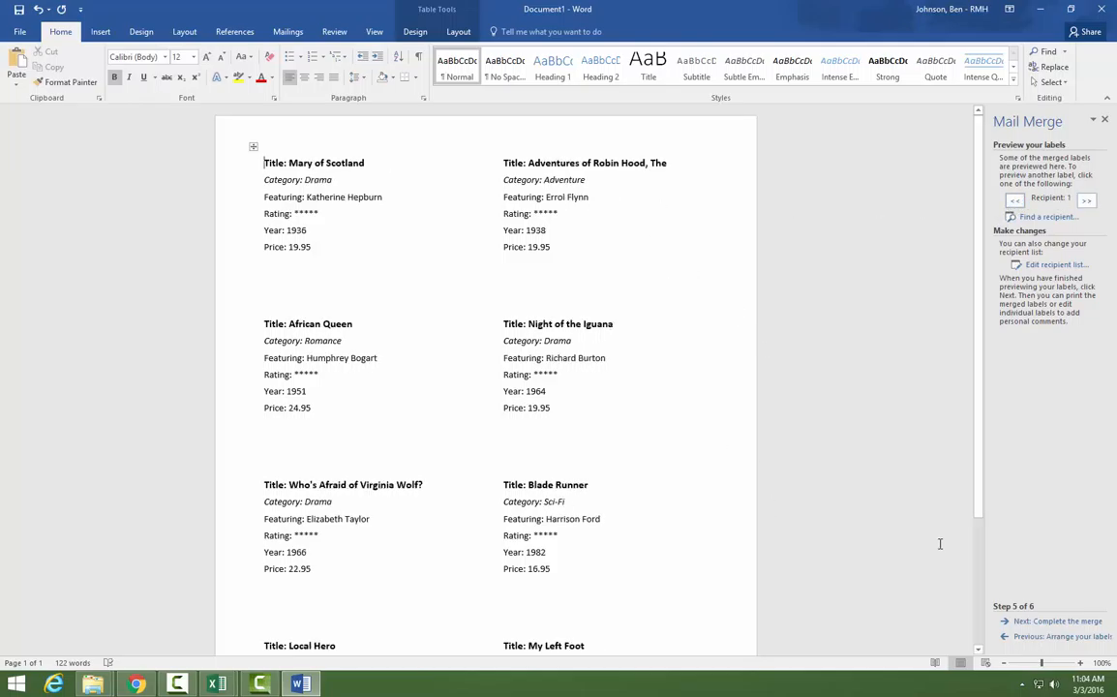
Step: Complete the merge by generating the individual labels in a new document
left_click(1063, 623)
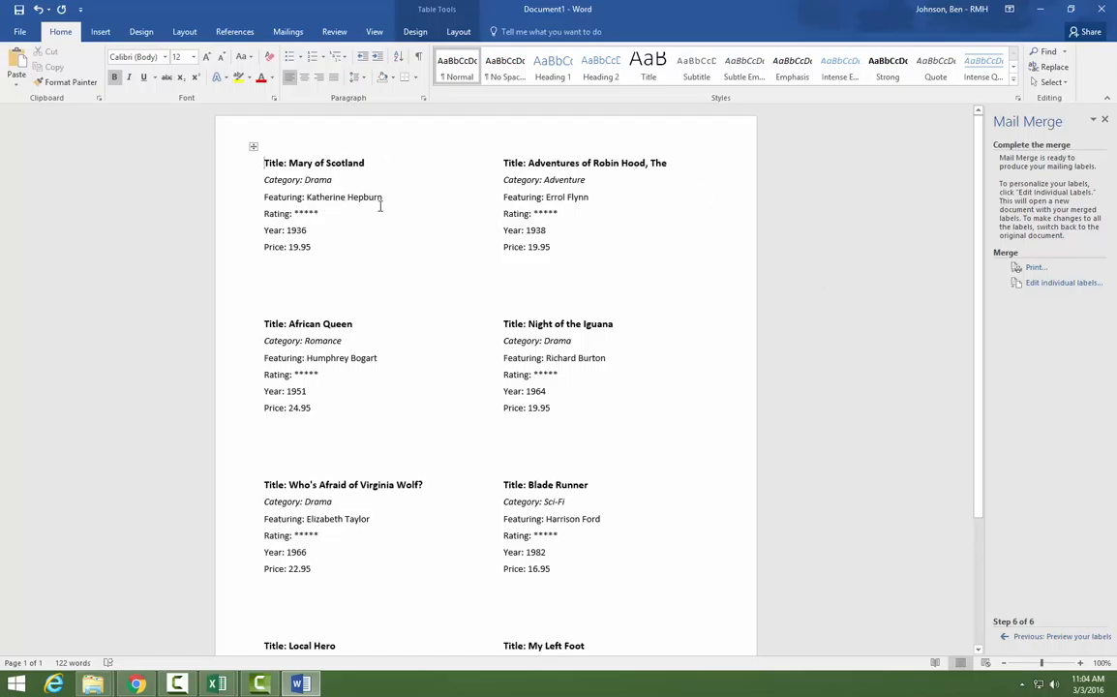
left_click(1057, 286)
left_click(556, 365)
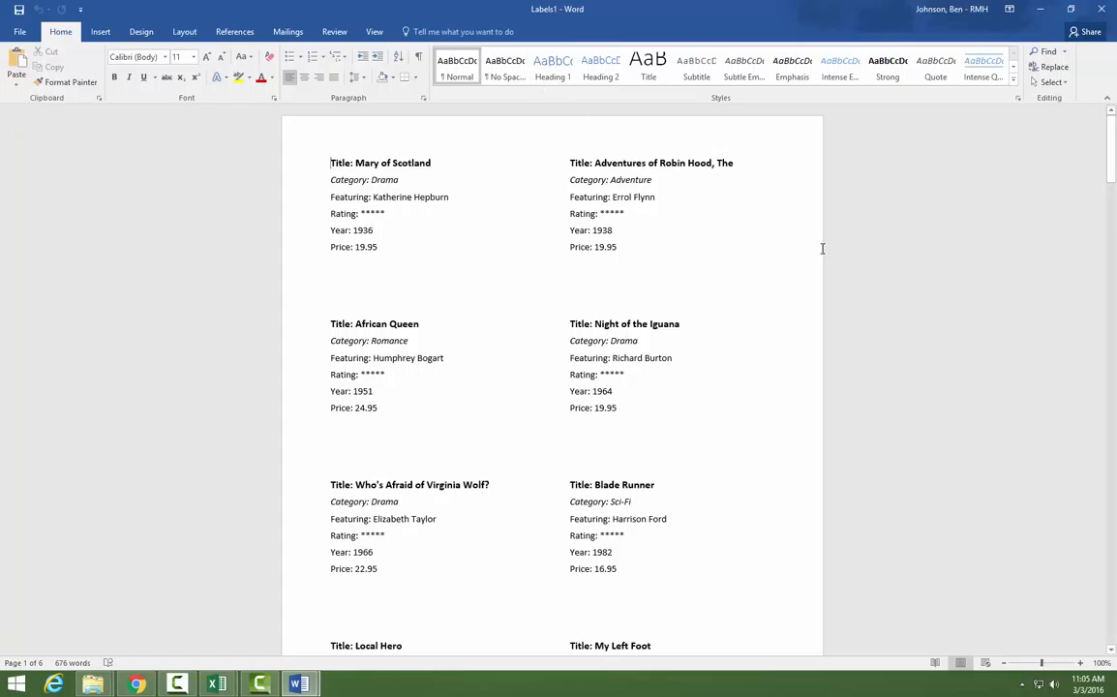
Step: Save the merged labels document as copyoflabelsforprinting in the Desktop's ExcelClass folder and close it
left_click(21, 34)
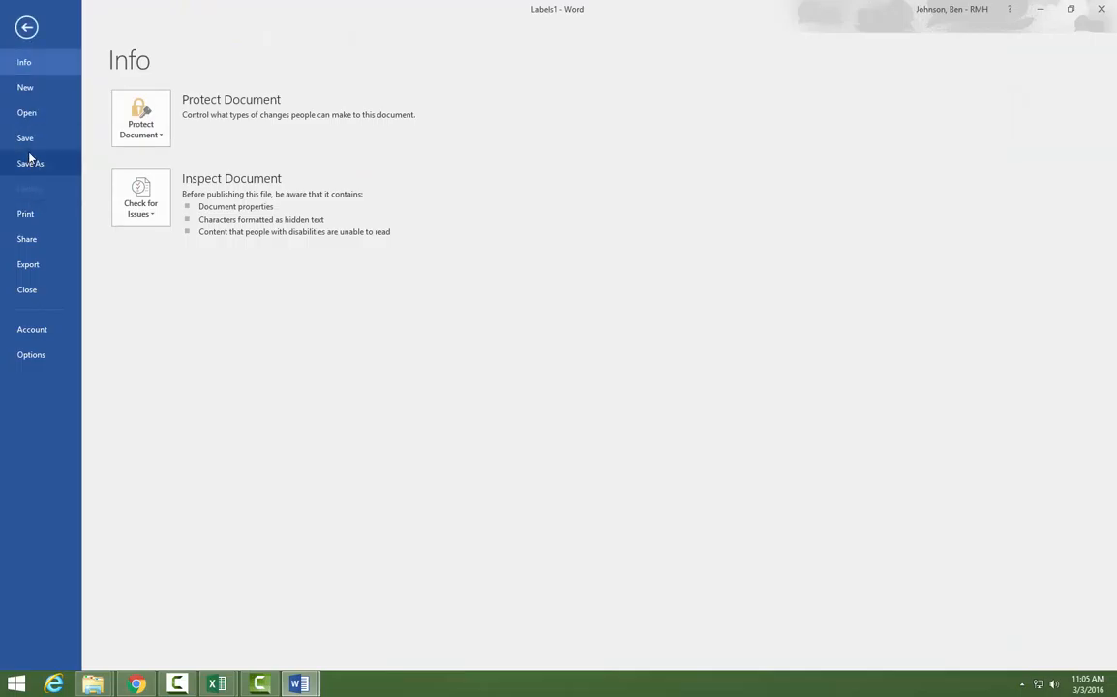
key("Escape")
key("F12")
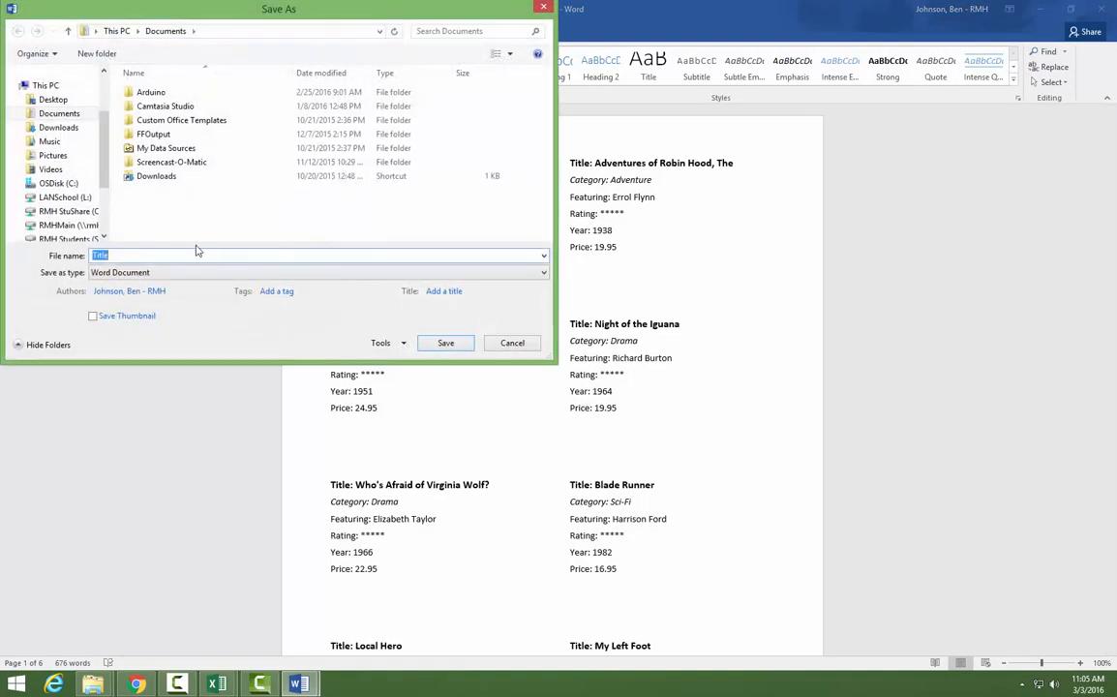
left_click(57, 102)
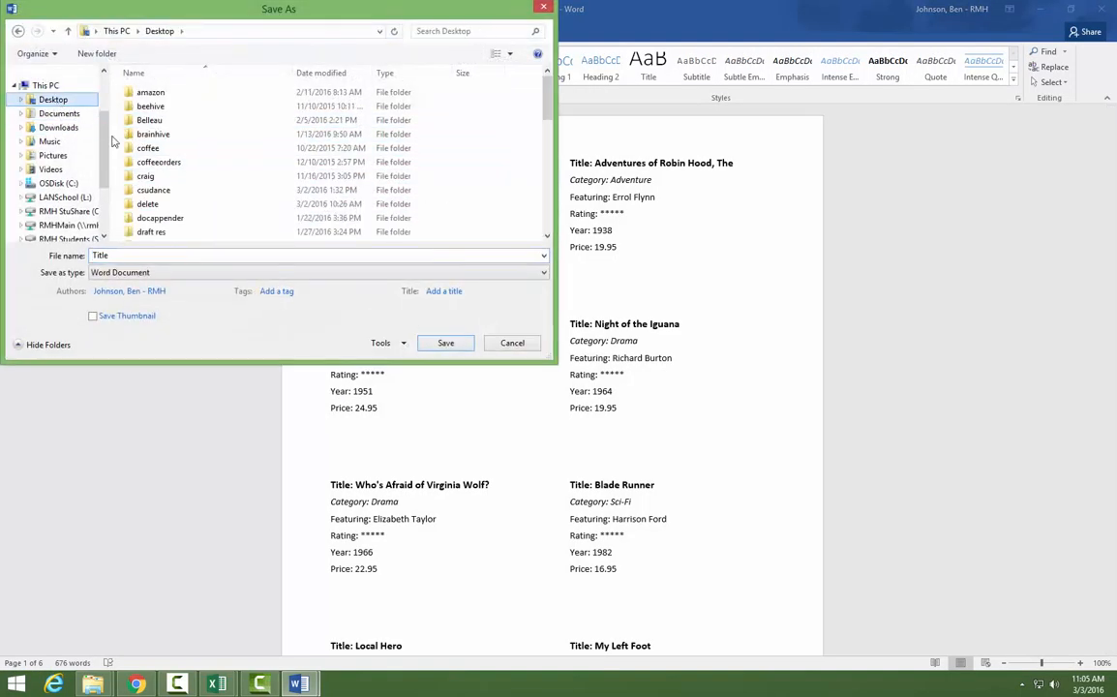
left_click(476, 193)
scroll(469, 200, "down", 2)
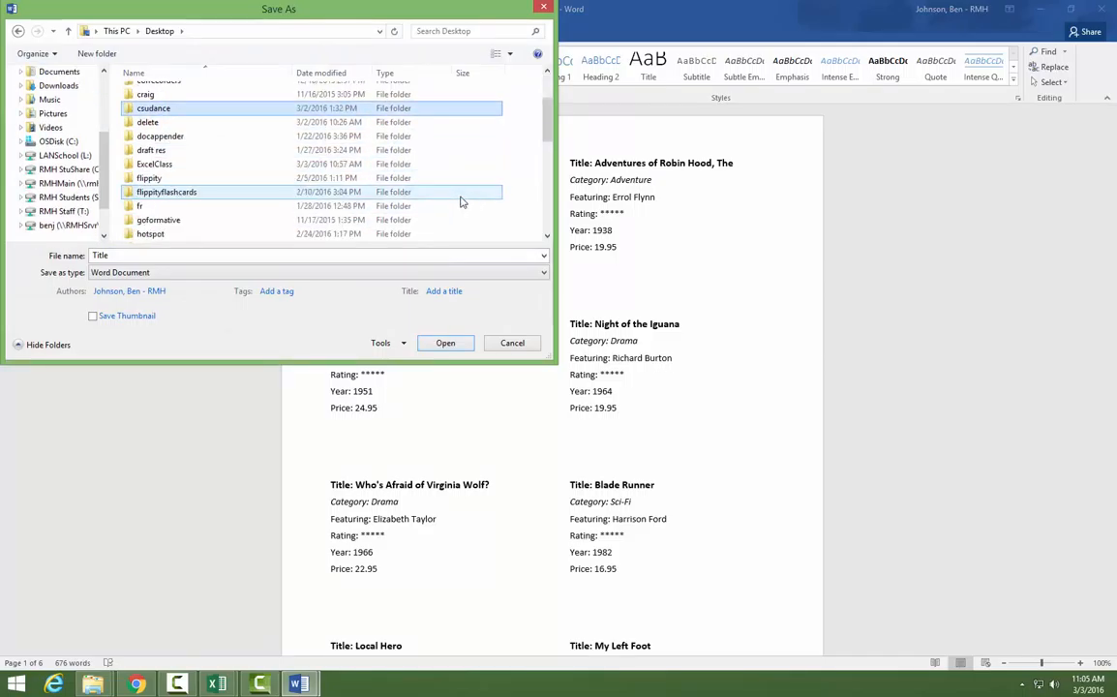
double_click(145, 173)
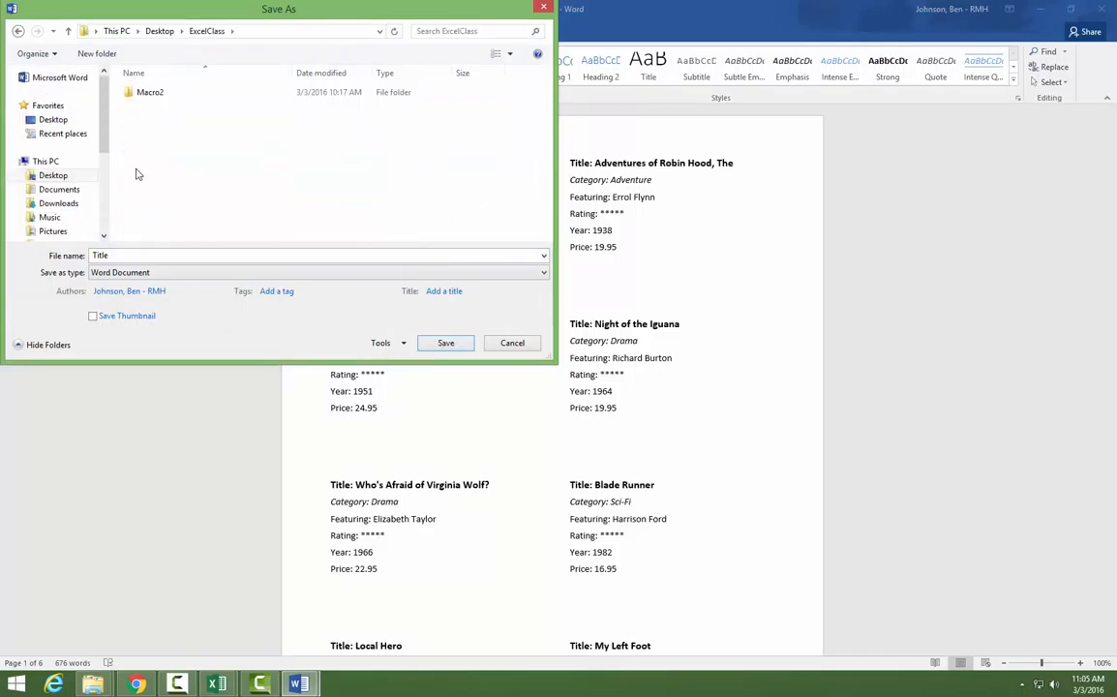
double_click(115, 255)
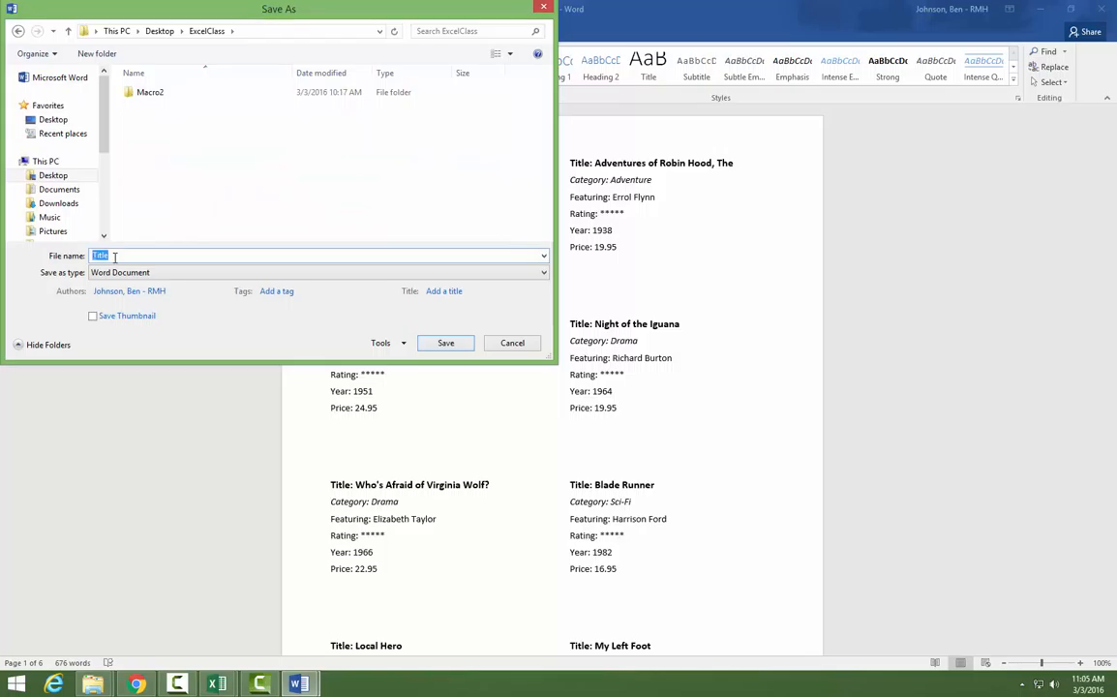
type("copyoflabelsforprinting")
key("Return")
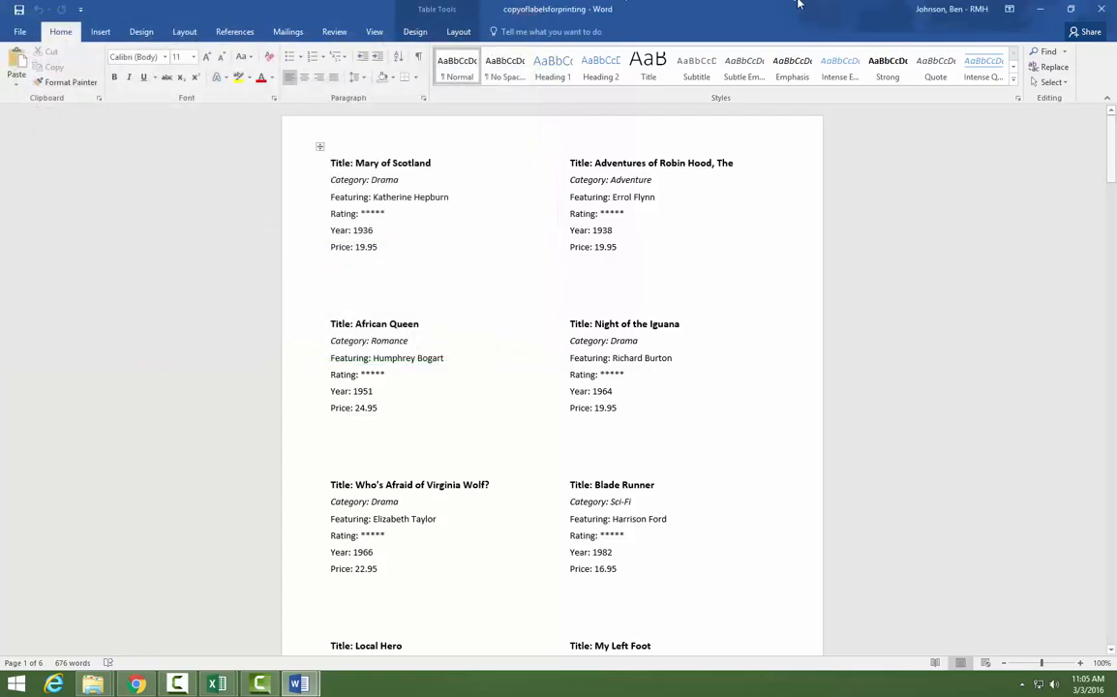
left_click(1102, 11)
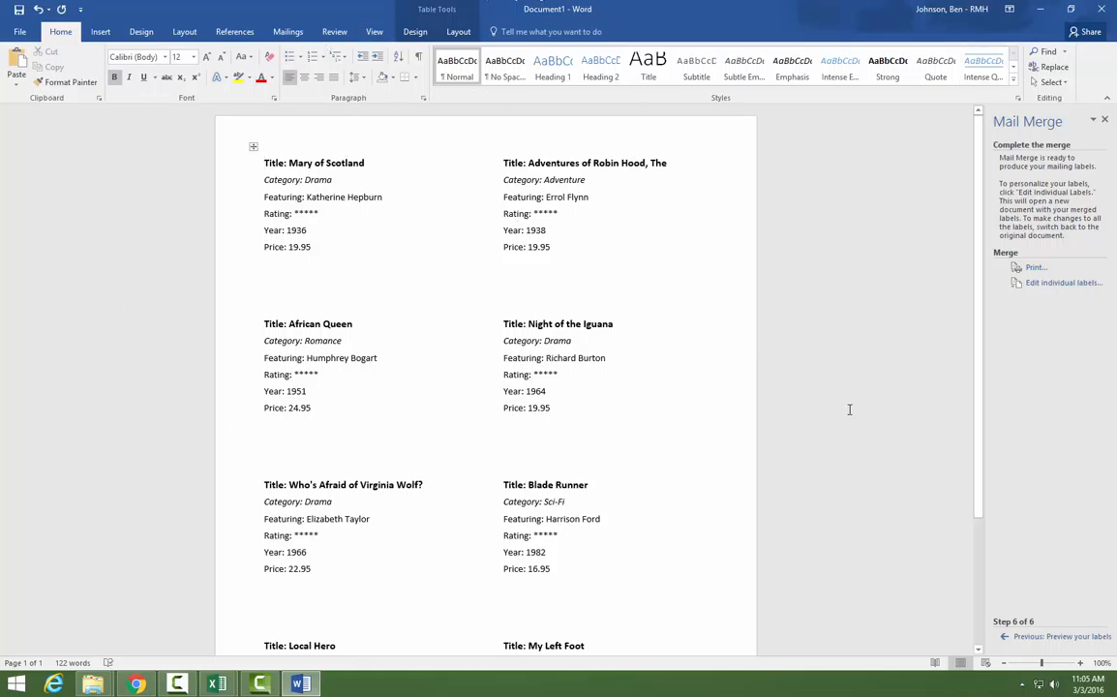
Step: Save the mail merge main document as mailmergeMaster in the Desktop's ExcelClass folder
left_click(17, 32)
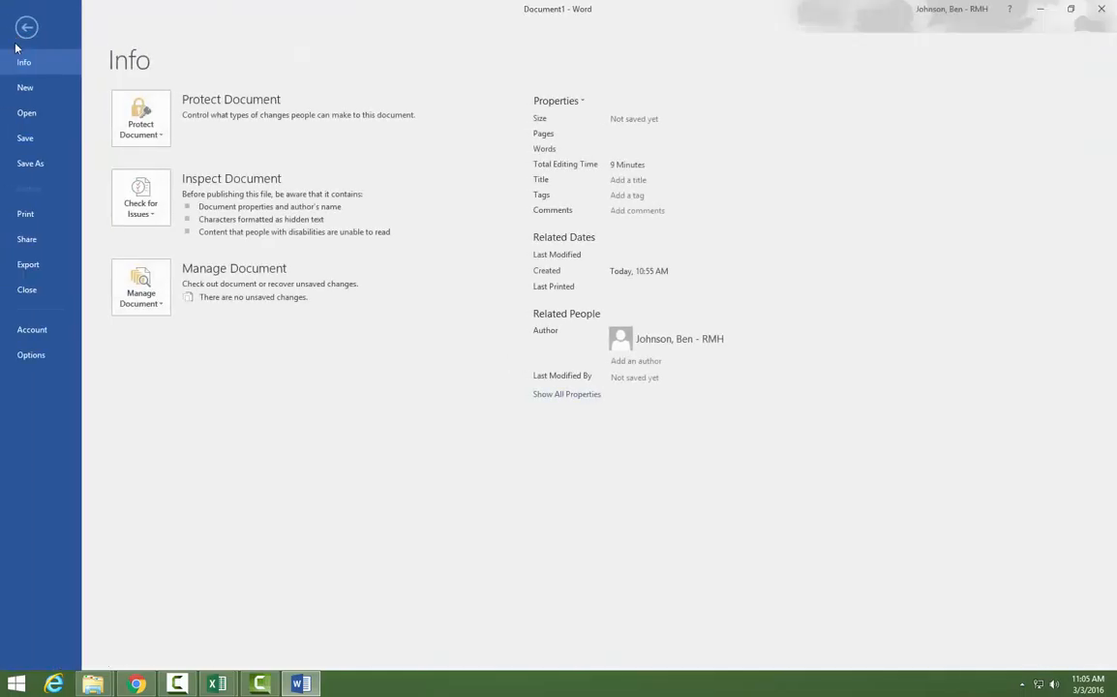
left_click(30, 164)
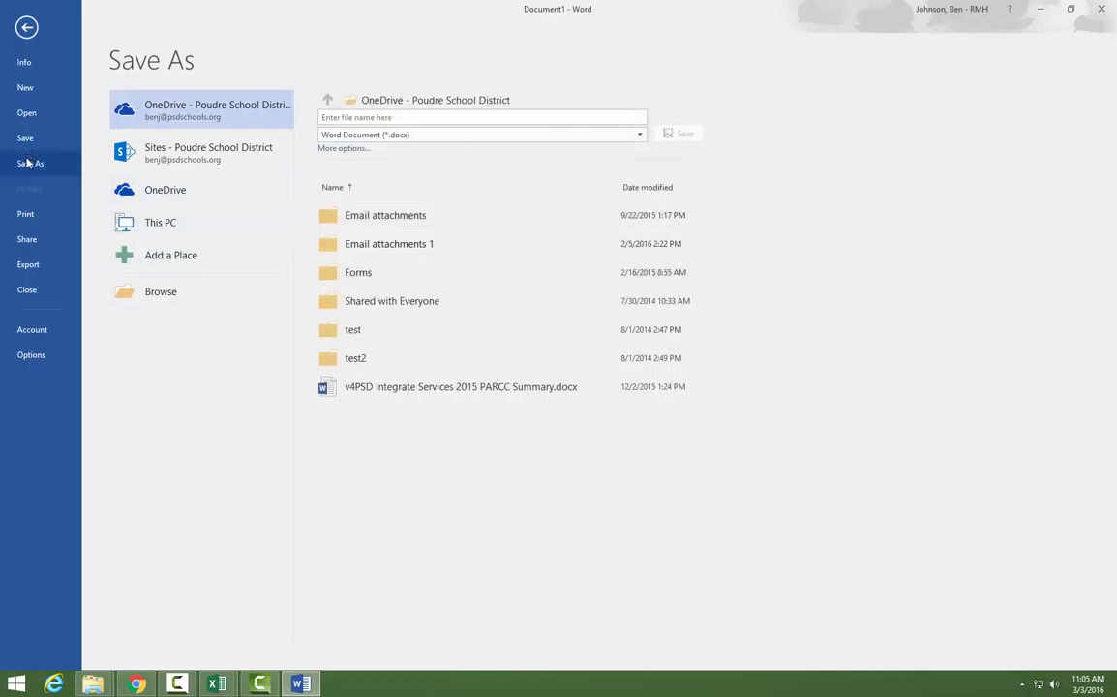
double_click(155, 222)
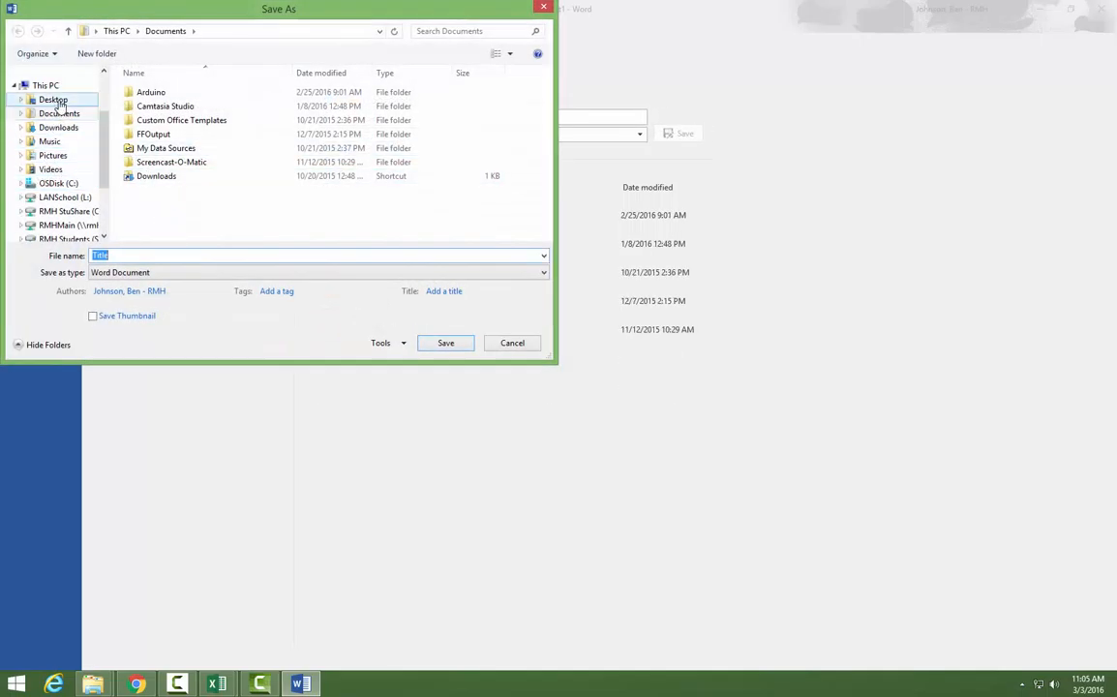
left_click(29, 100)
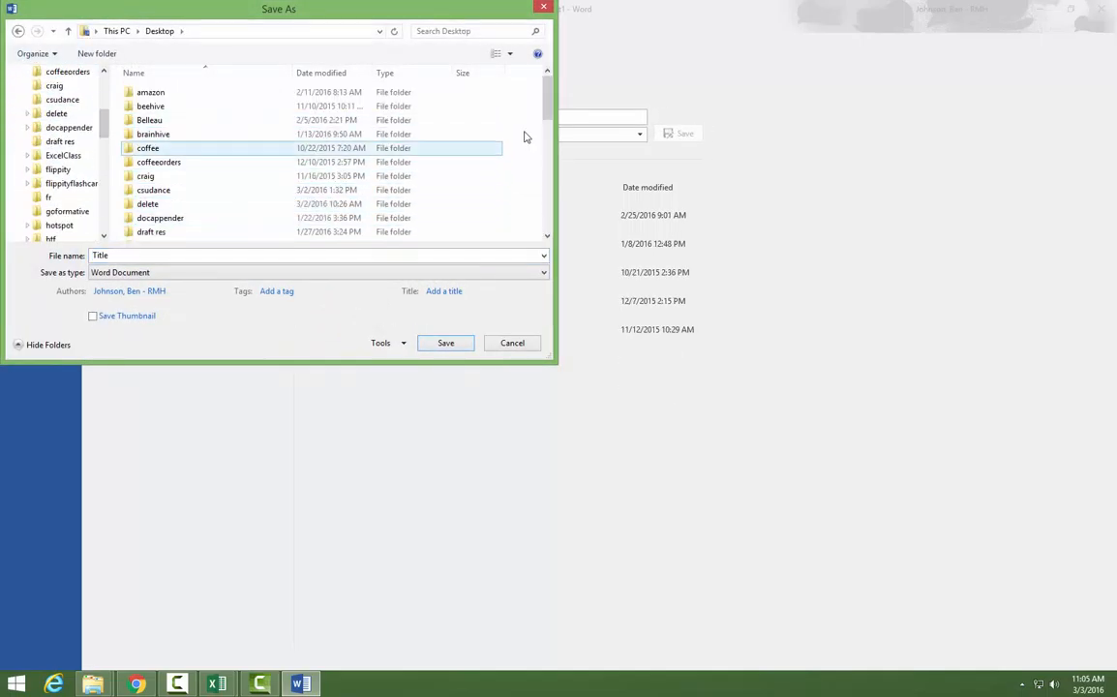
left_click_drag(547, 109, 546, 135)
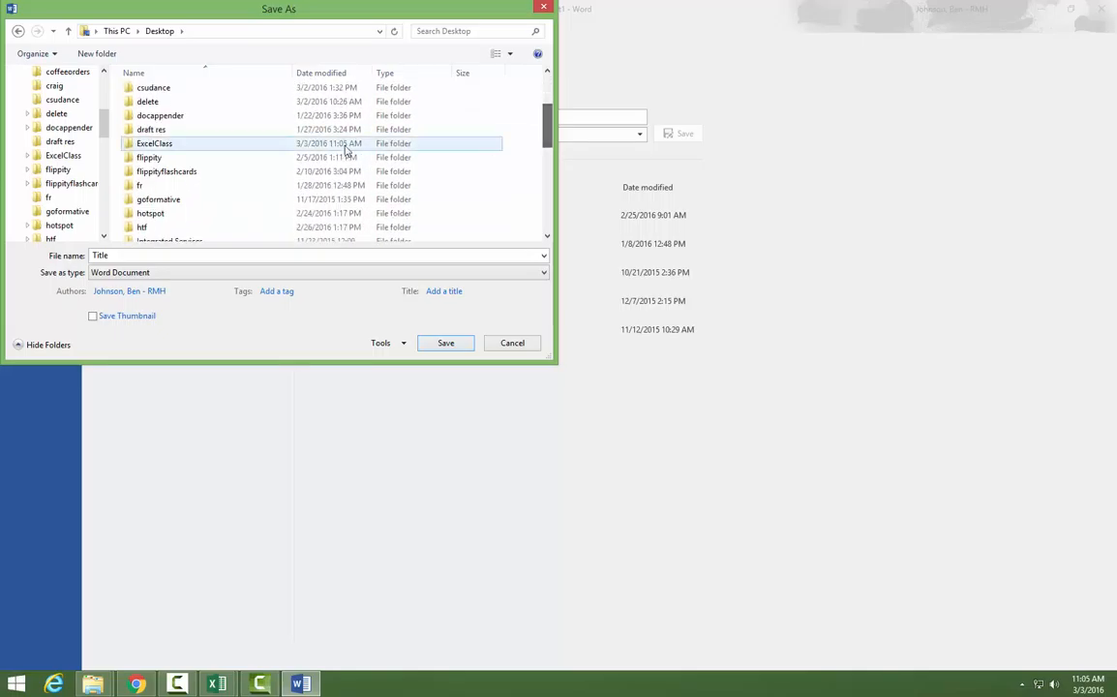
double_click(208, 143)
double_click(116, 256)
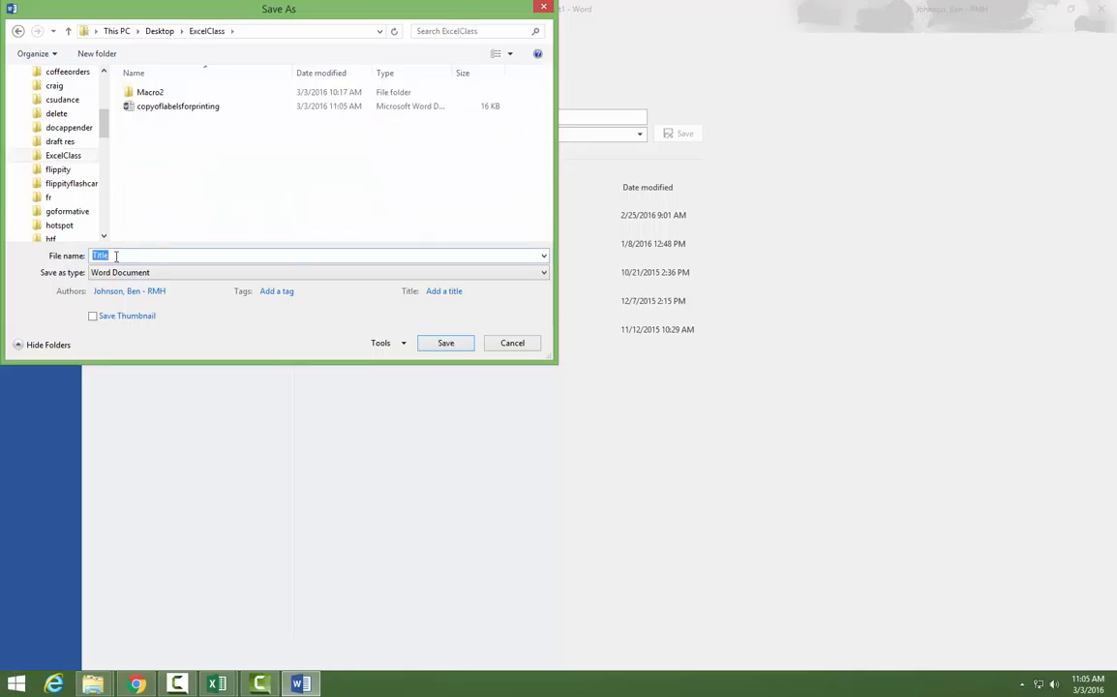
type("mailmergeMaster")
key("Return")
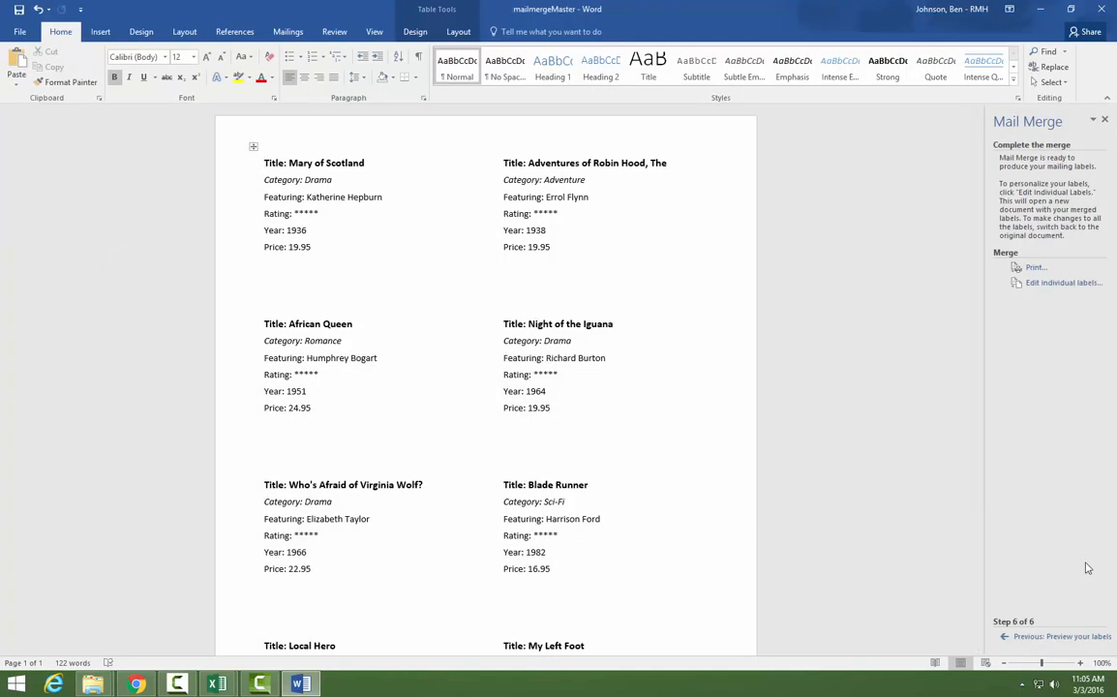
Step: Go back through the mail merge steps to the document type selection and choose Letters
left_click(1032, 637)
left_click(1032, 637)
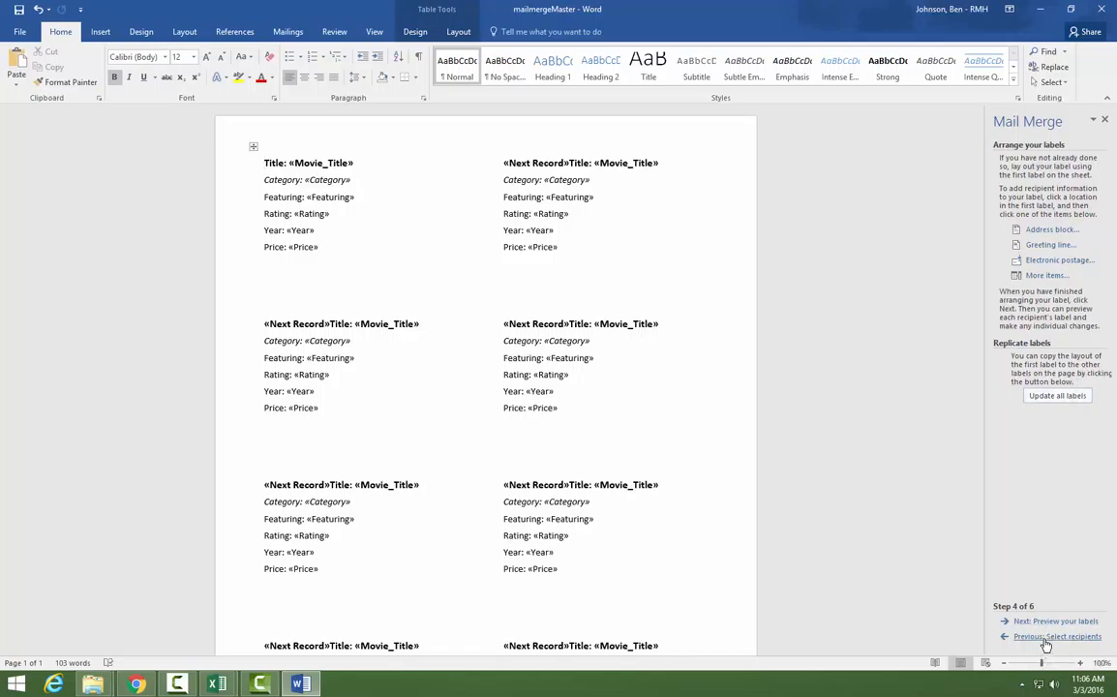
left_click(1051, 637)
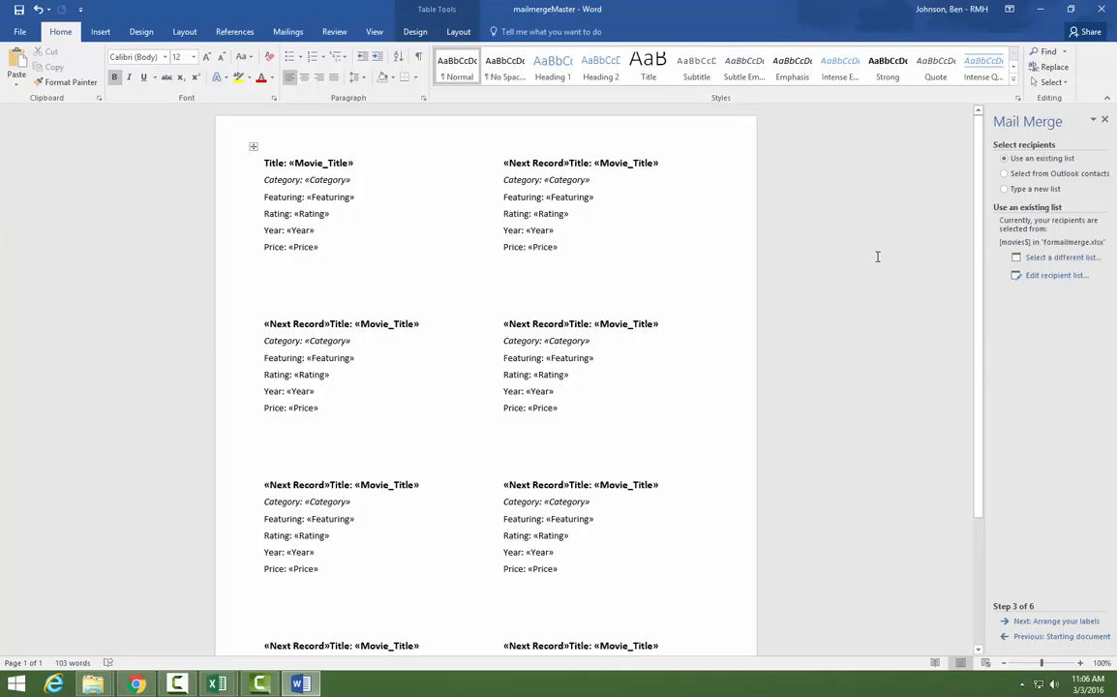
left_click(1039, 640)
left_click(1040, 640)
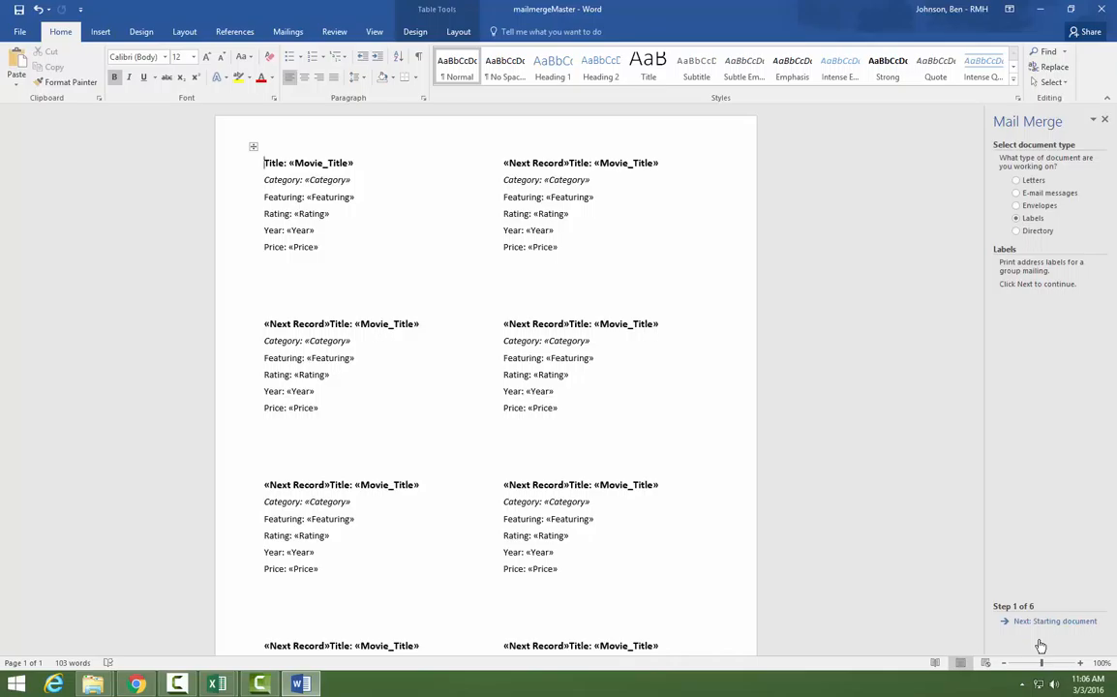
left_click(1015, 181)
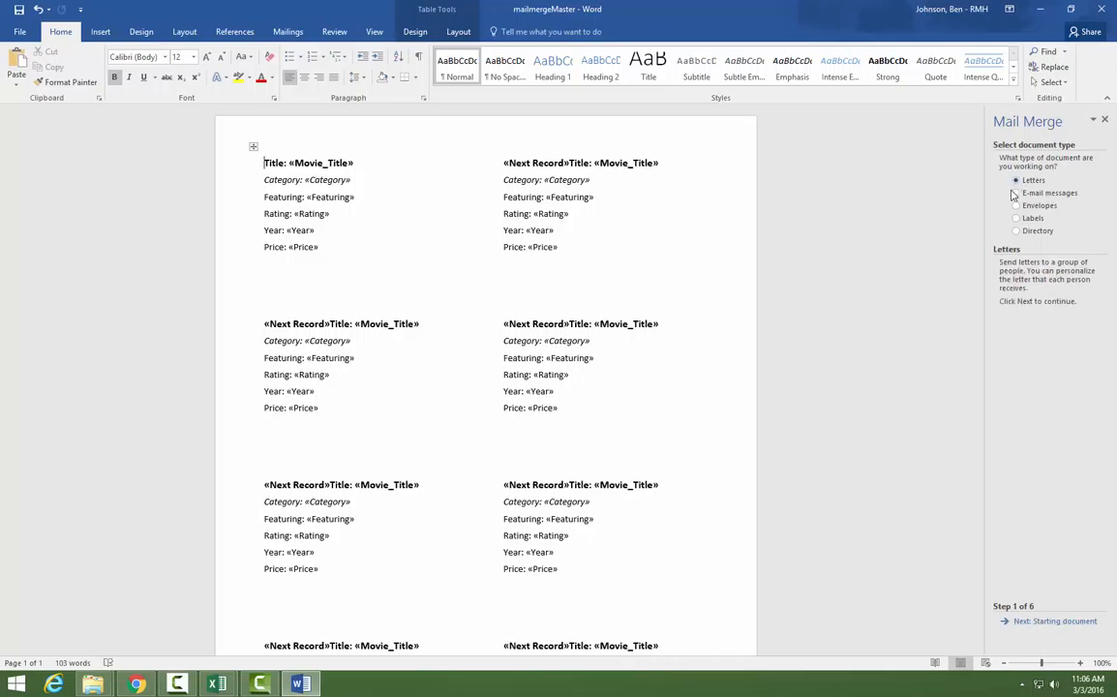